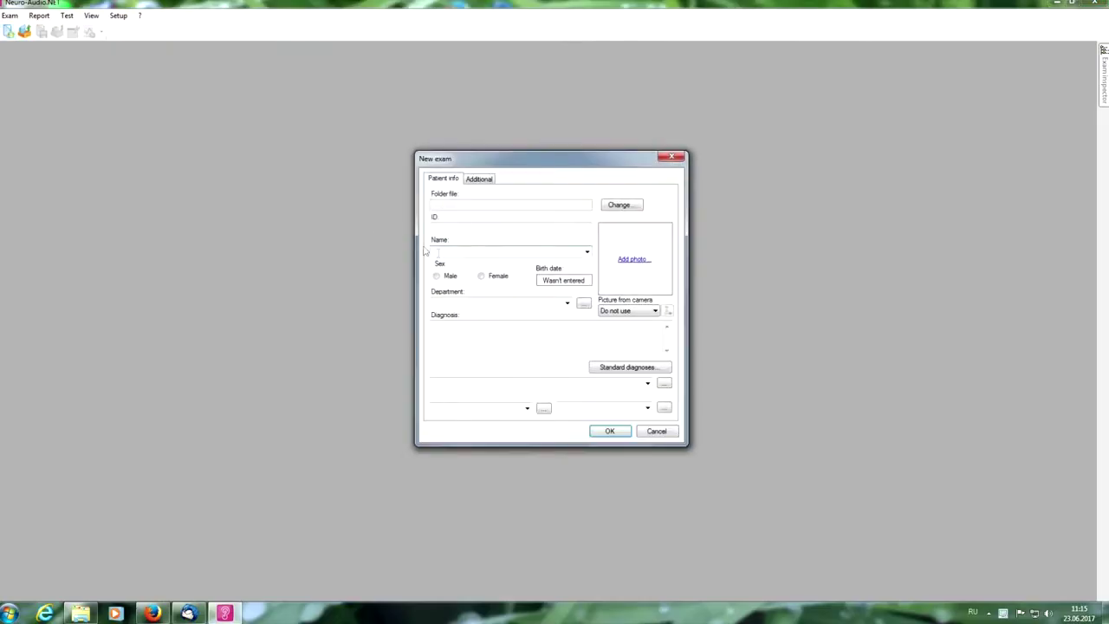
# Step: Enter the patient's name, mark them male, set the birth date, and confirm the new exam
pyautogui.hotkey('alt', 'shift')
pyautogui.write('E')
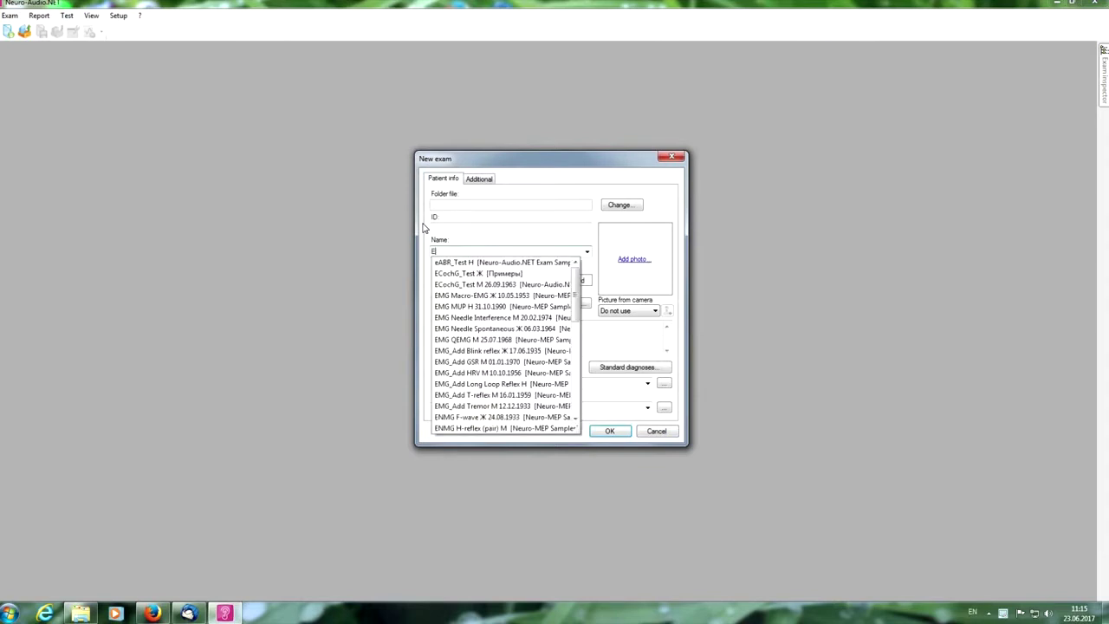
pyautogui.write('lan Mendes')
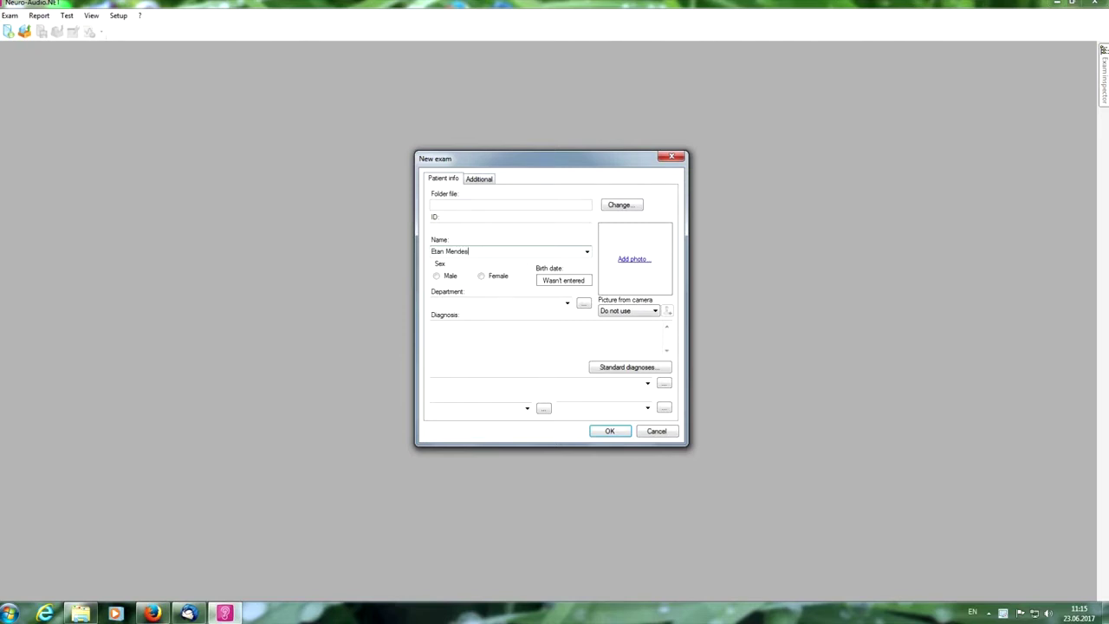
pyautogui.click(545, 282)
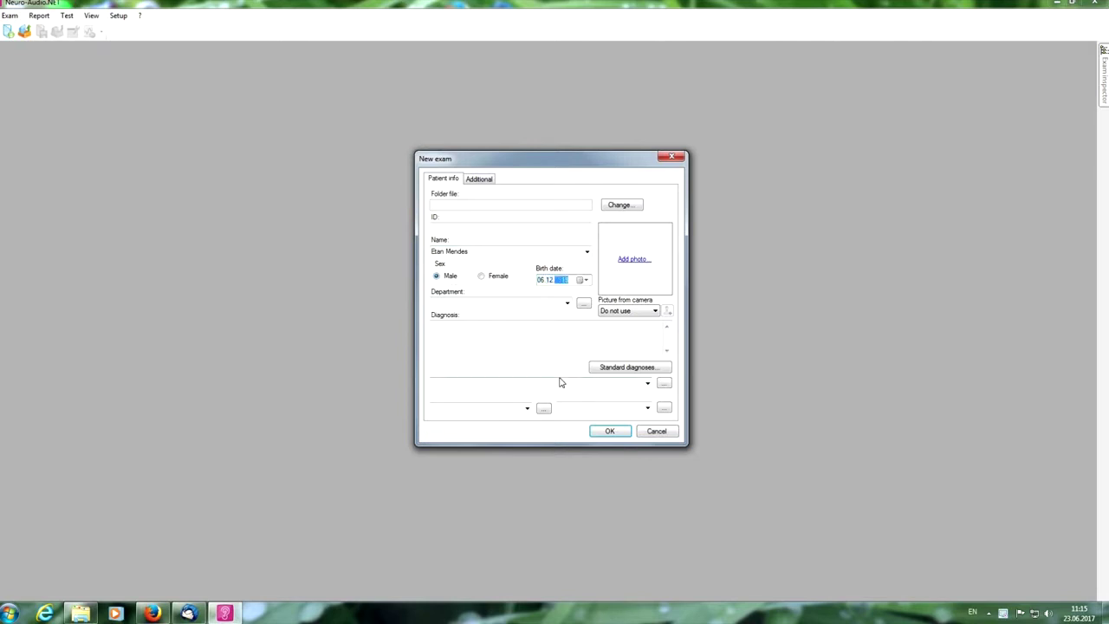
pyautogui.click(607, 432)
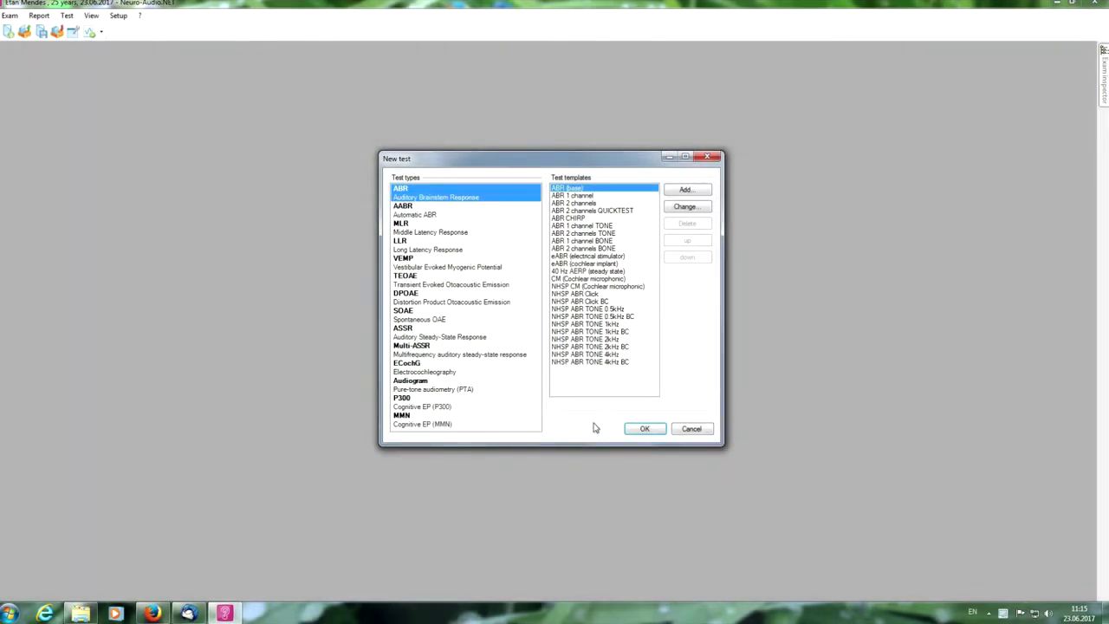
# Step: Start an ABR test using the ABR 2 channels template
pyautogui.click(588, 204)
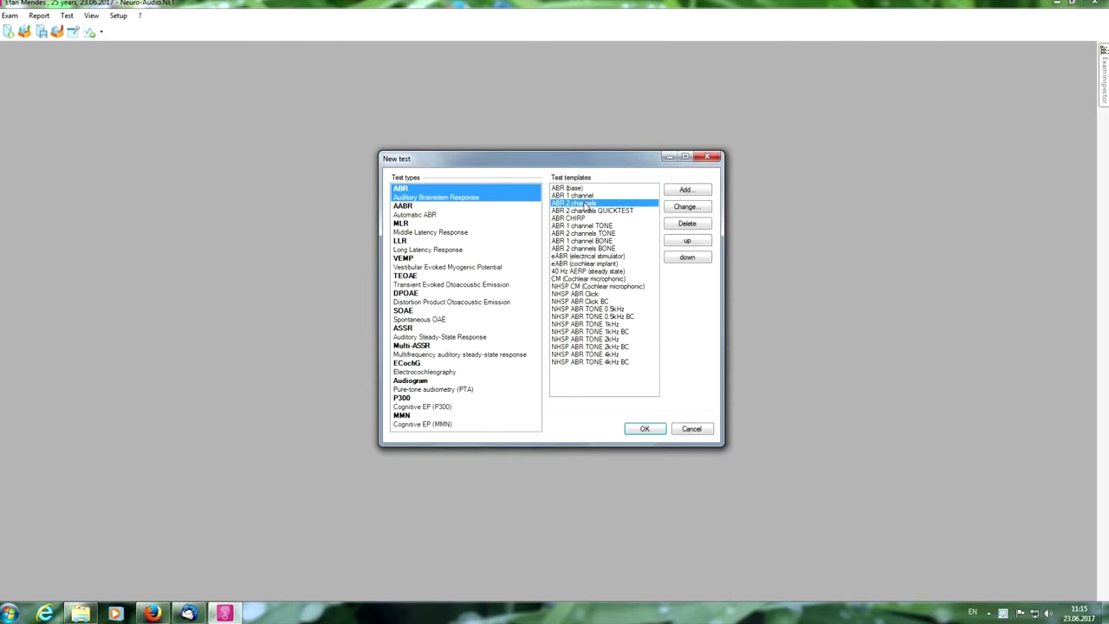
pyautogui.click(641, 429)
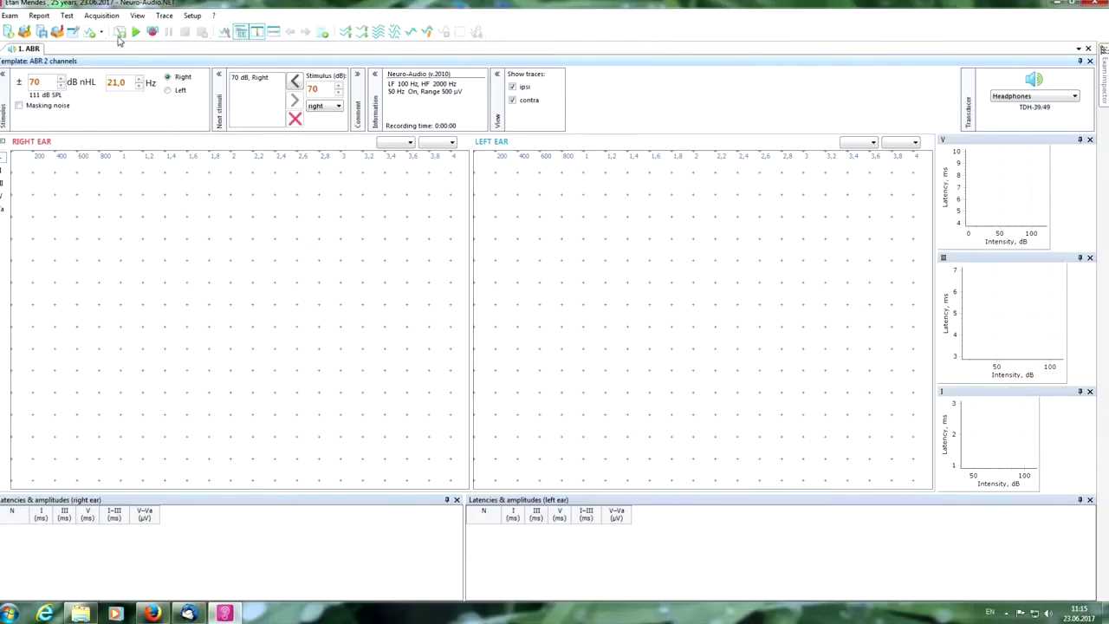
# Step: Measure electrode impedances on both channels, all reading 0.4–0.7 kΩ
pyautogui.click(119, 35)
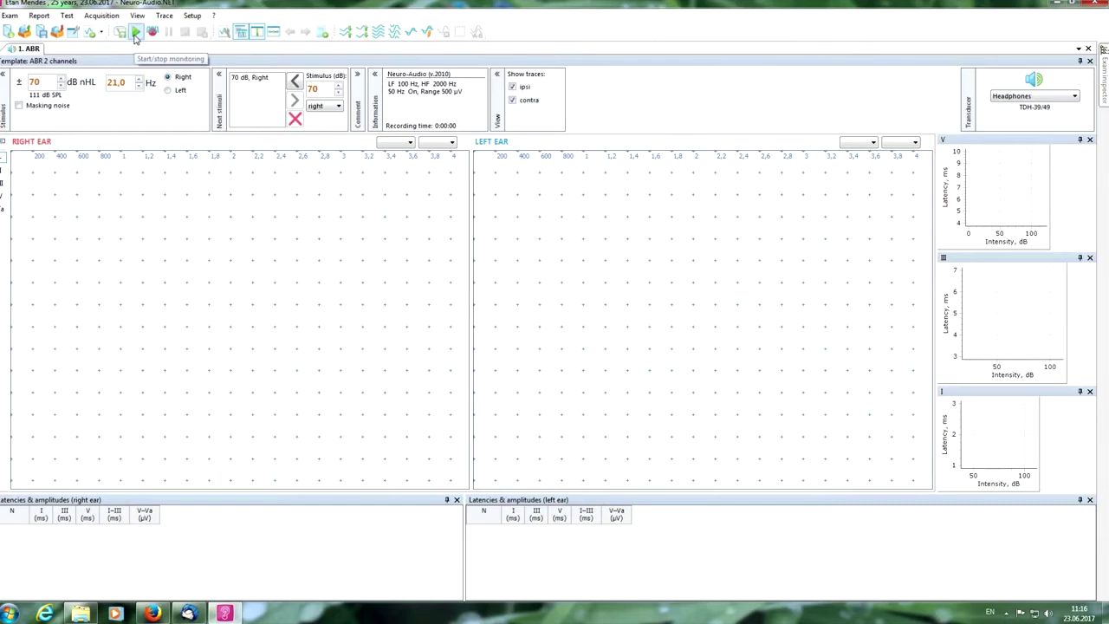
# Step: Briefly run live electrode monitoring, then stop it so the latency tables return
pyautogui.click(135, 33)
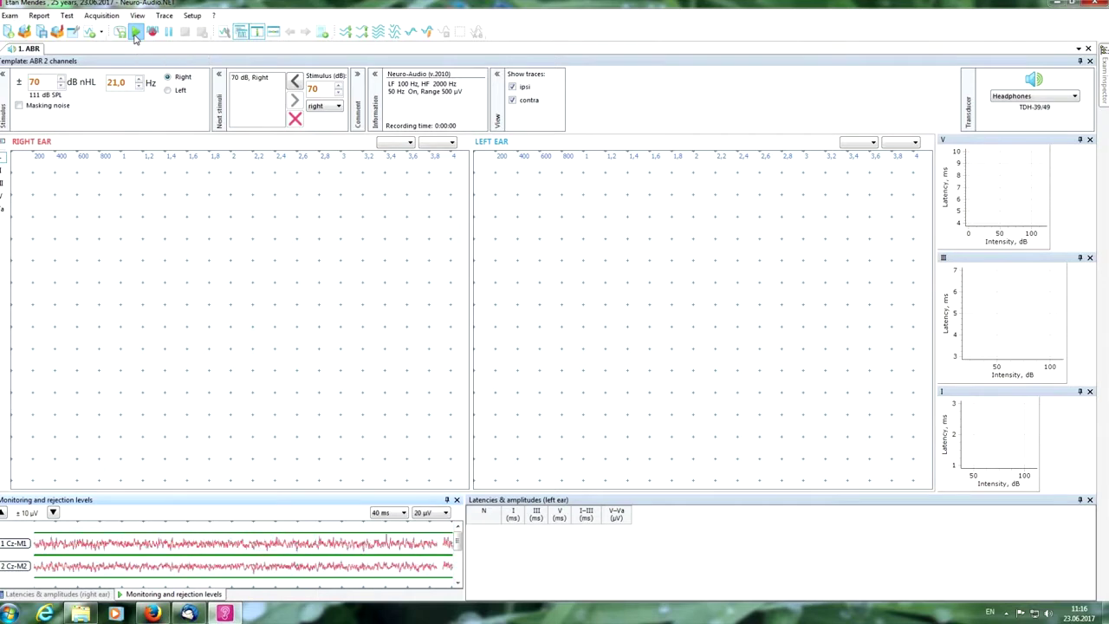
pyautogui.click(135, 34)
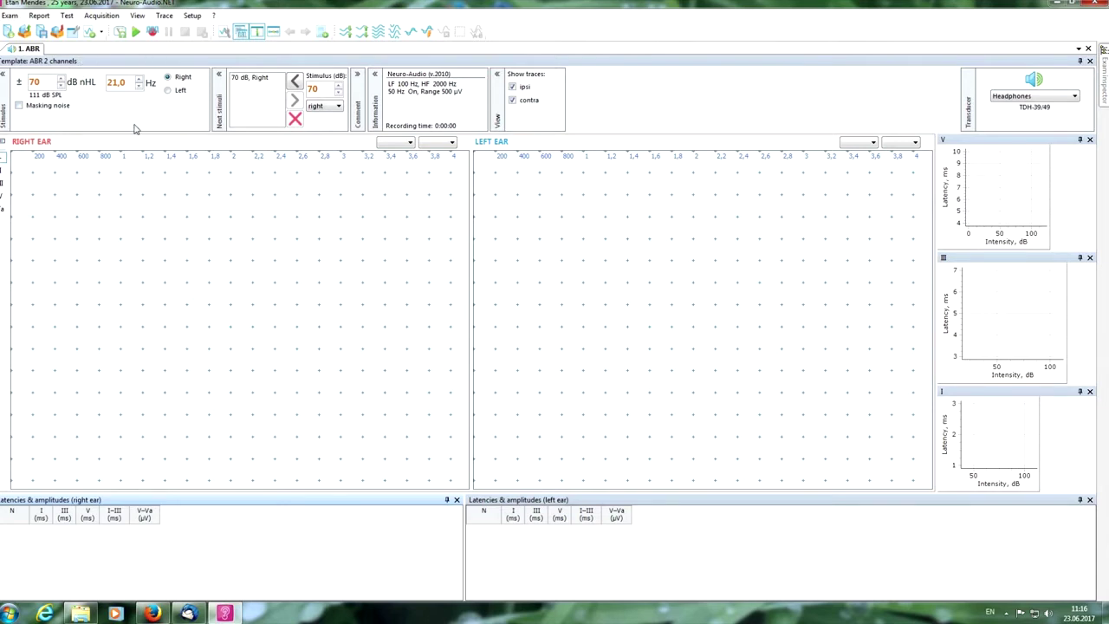
# Step: Switch the template's Hardware stimulus waveform from Tone burst to Click
pyautogui.click(224, 35)
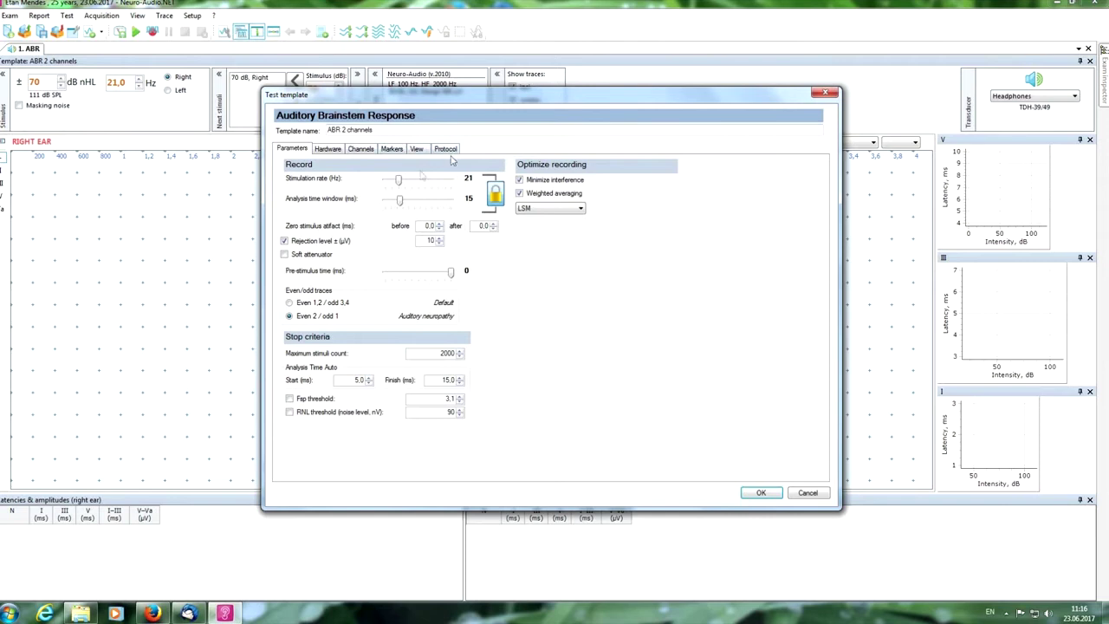
pyautogui.click(339, 149)
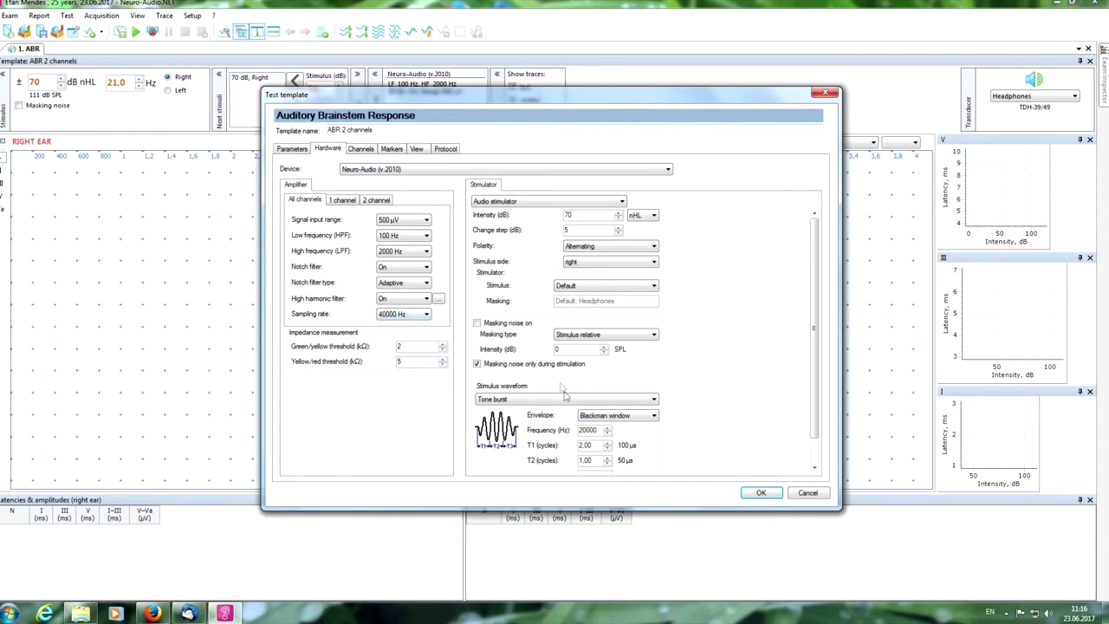
pyautogui.click(644, 402)
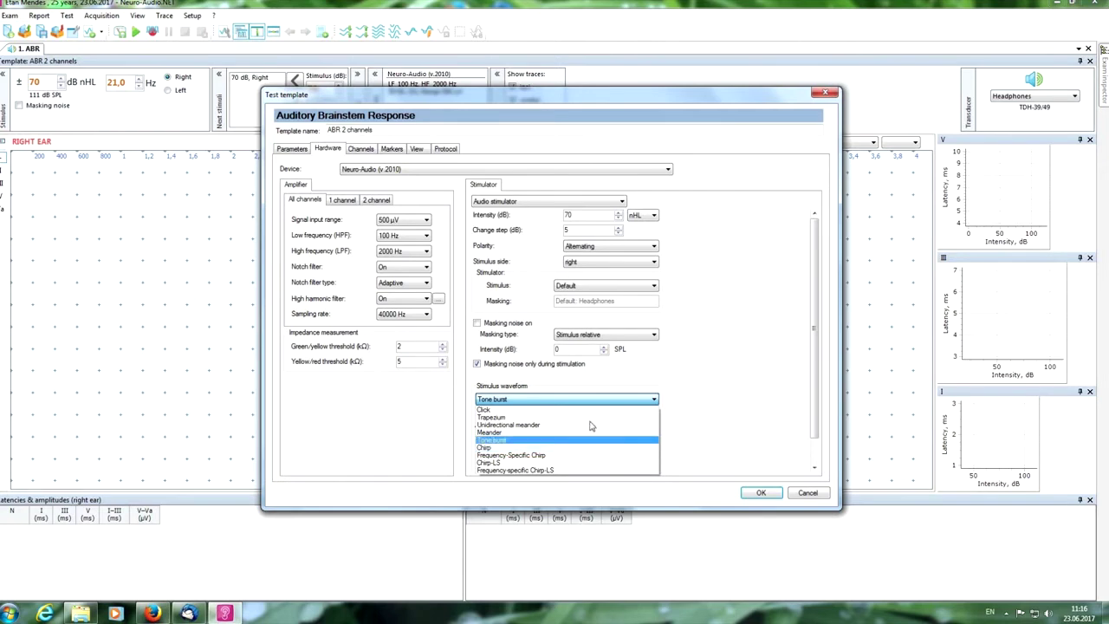
pyautogui.click(598, 409)
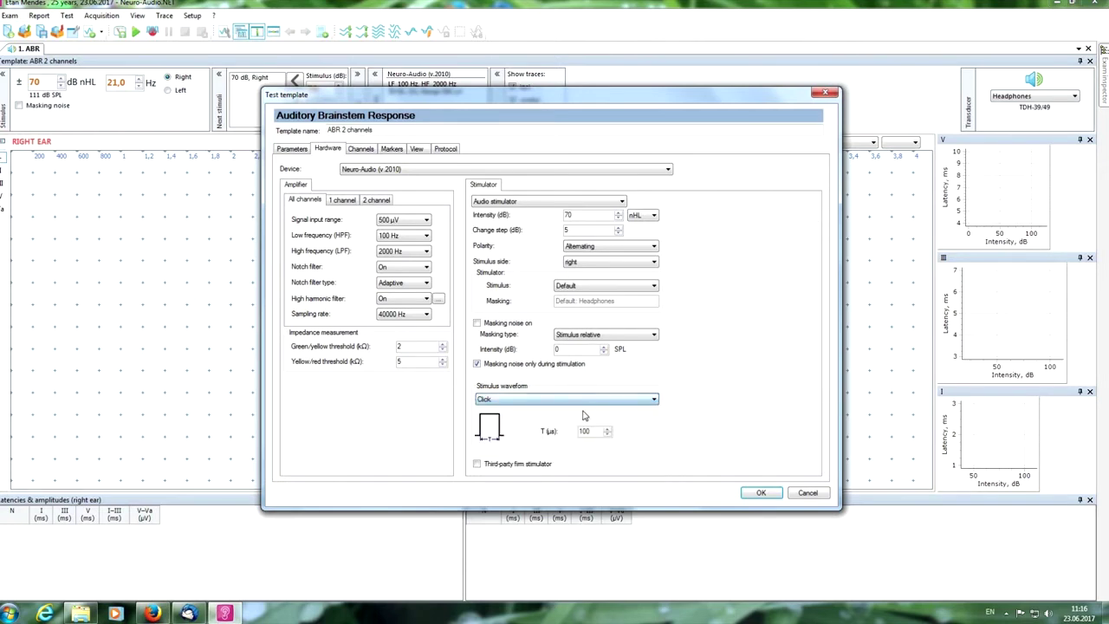
pyautogui.click(761, 492)
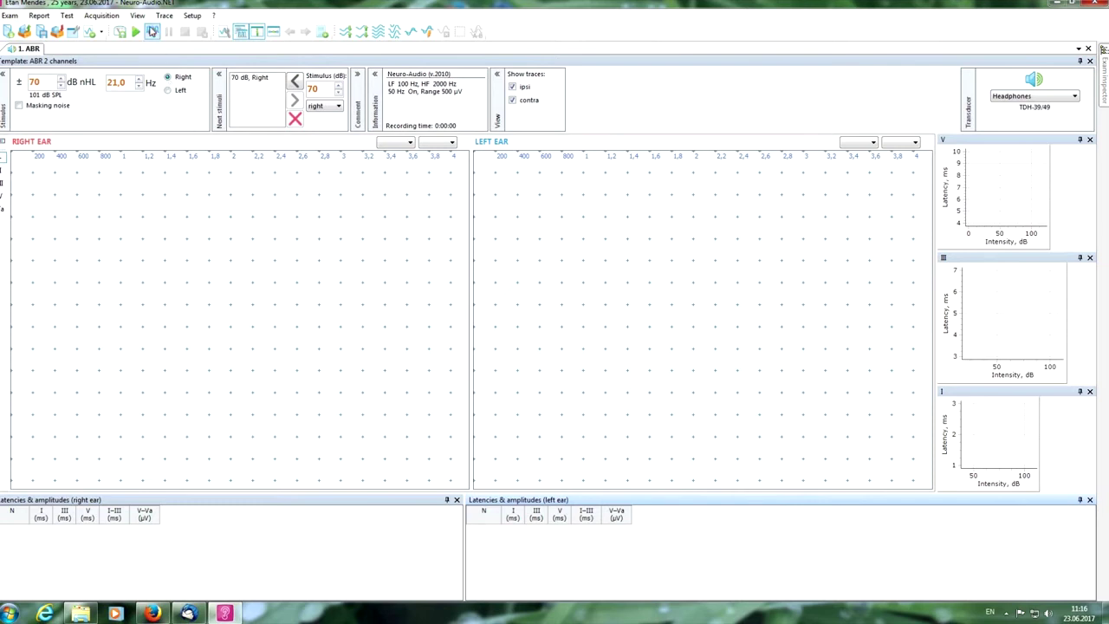
# Step: Begin averaging 70 dB right-ear click responses with repetitive stimulation
pyautogui.click(152, 32)
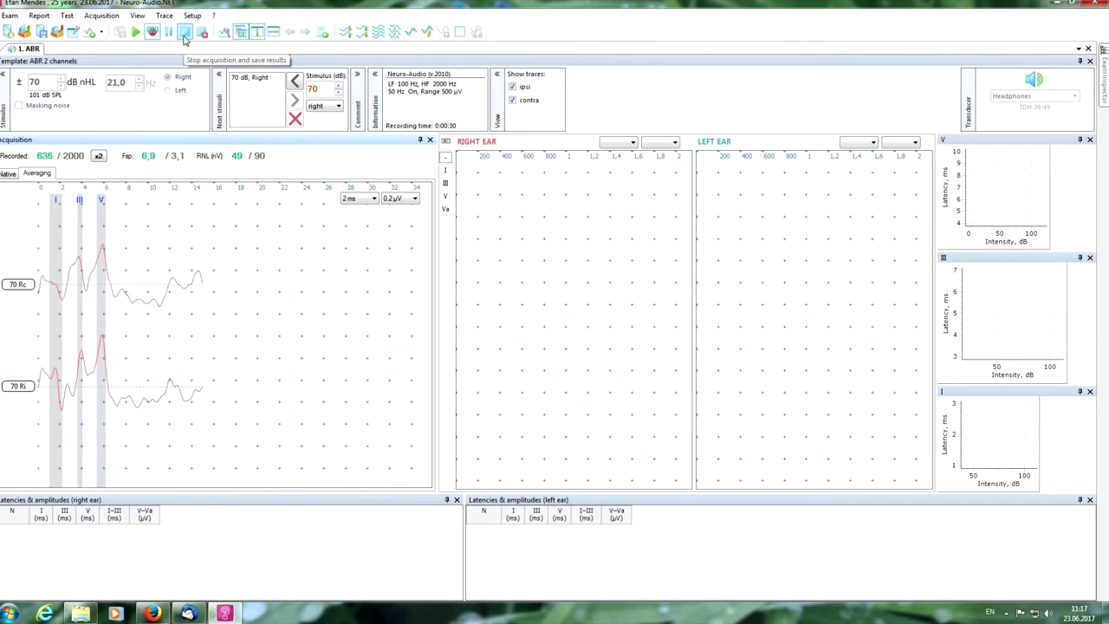
# Step: Save the 70 dB result, restart acquisition, queue 50 and 30 dB stimuli, and lower 70 Ri
pyautogui.click(184, 36)
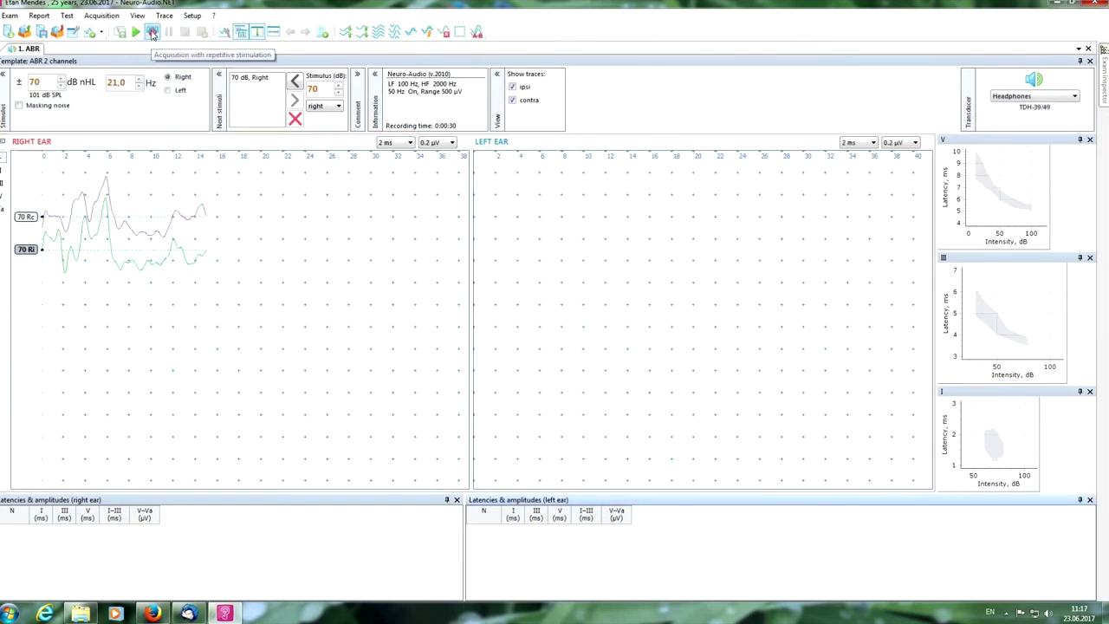
pyautogui.click(151, 32)
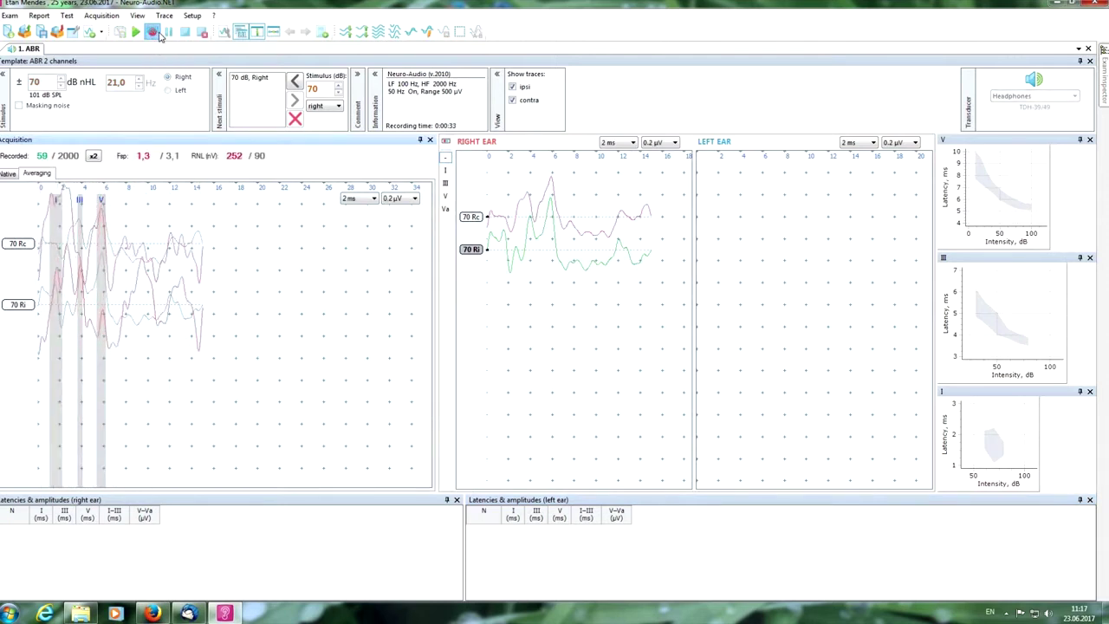
pyautogui.click(337, 95)
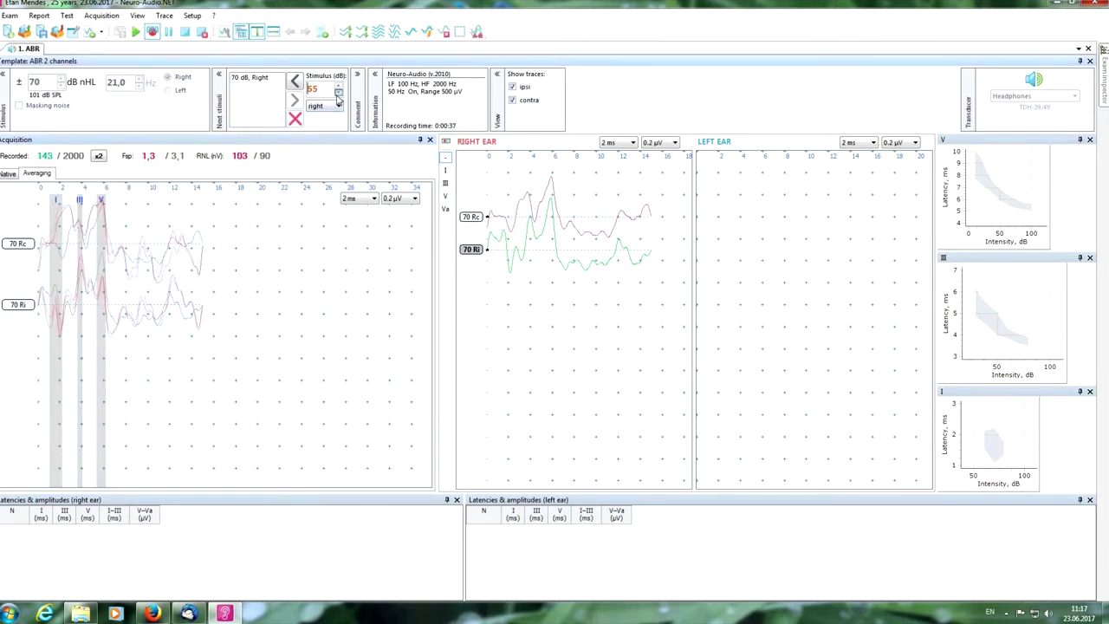
pyautogui.click(295, 82)
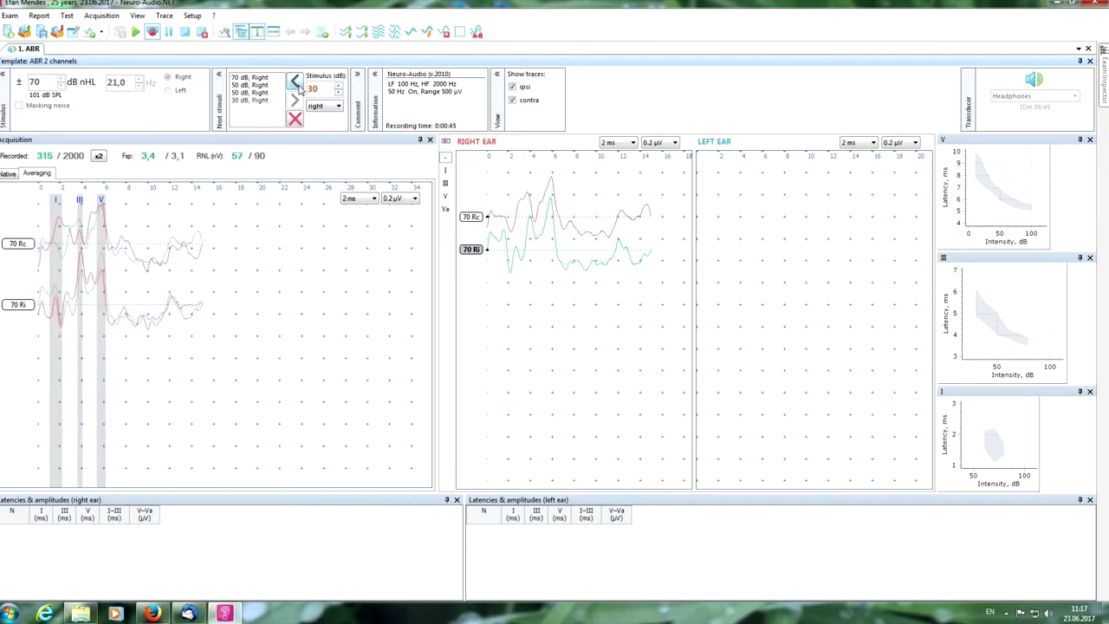
pyautogui.click(298, 86)
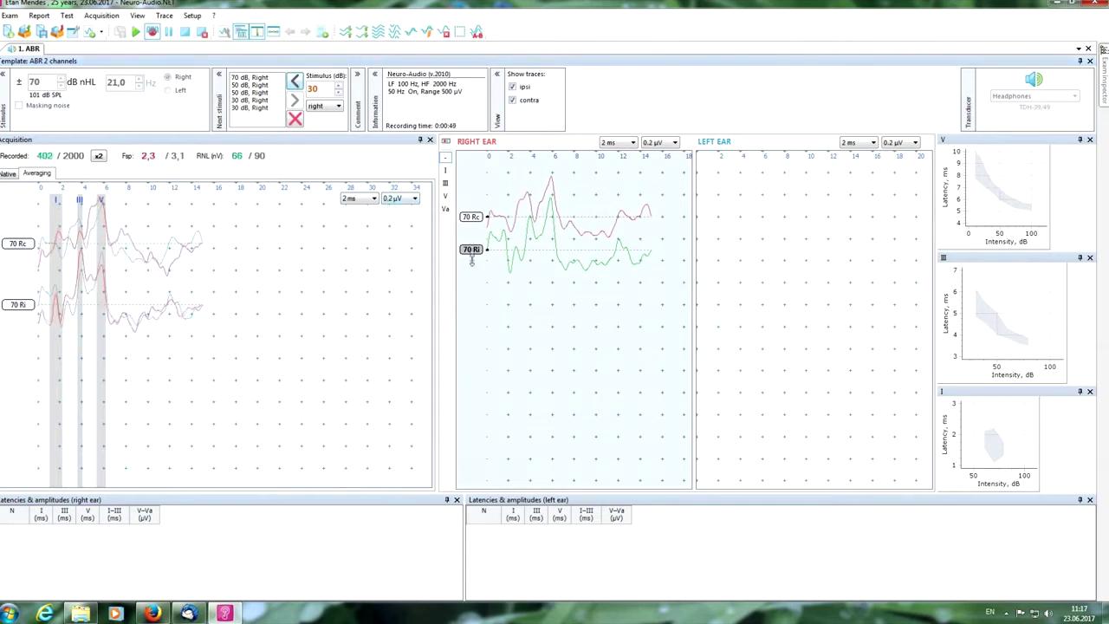
pyautogui.moveTo(472, 262); pyautogui.dragTo(473, 287)
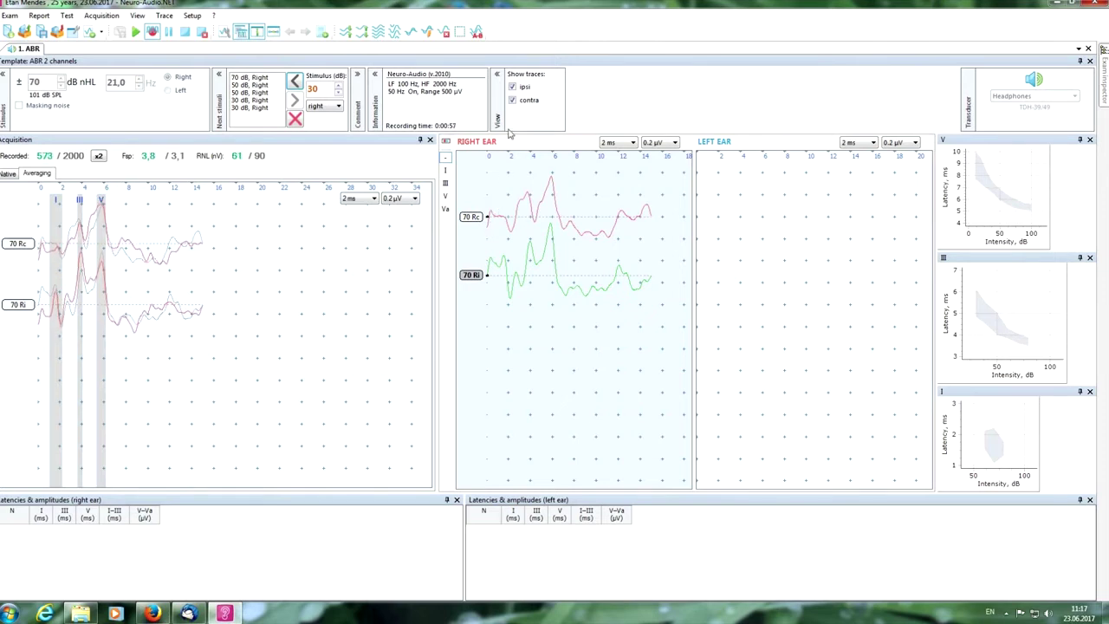
# Step: Hide the contra trace and mark waves I (1.53 ms), III (3.92 ms), V (5.82 ms) and Va on 70 Ri
pyautogui.click(512, 101)
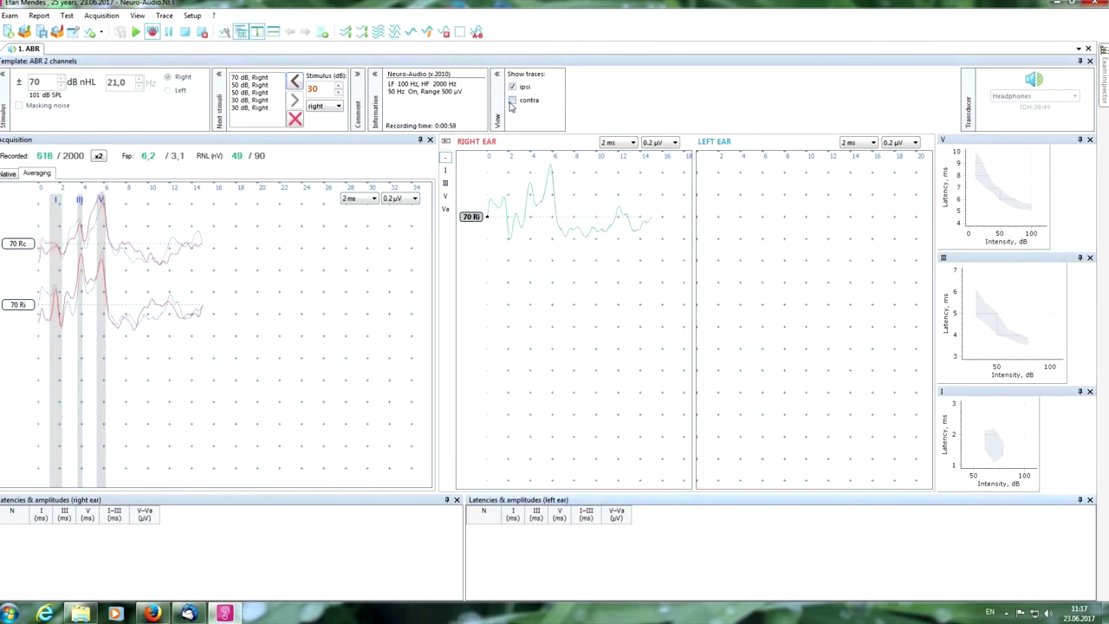
pyautogui.moveTo(471, 217); pyautogui.dragTo(472, 255)
pyautogui.click(446, 170)
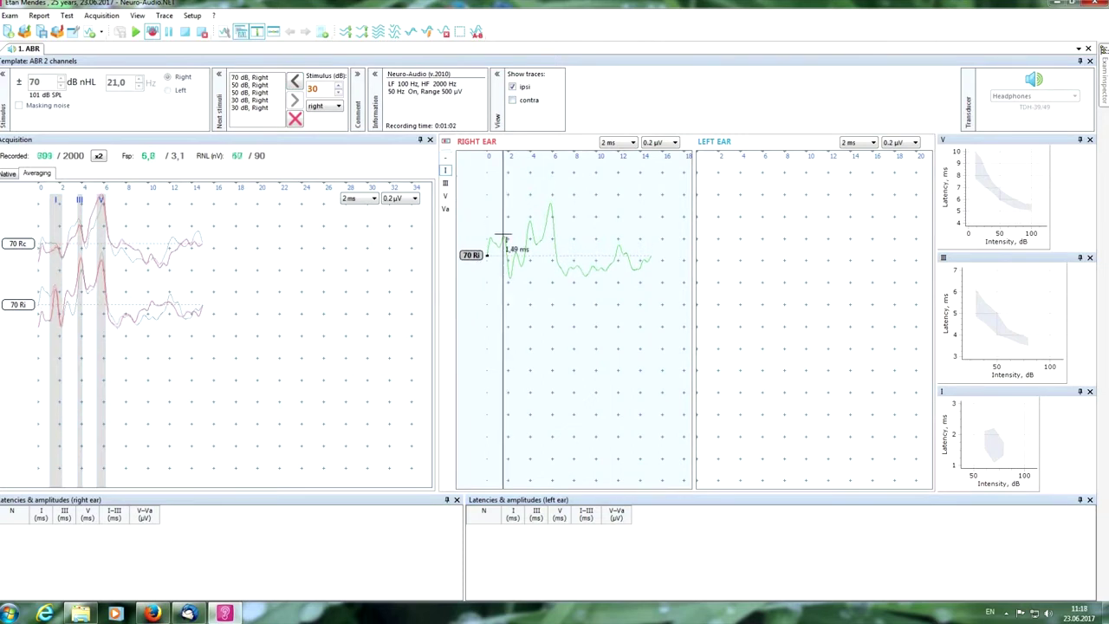
pyautogui.click(504, 235)
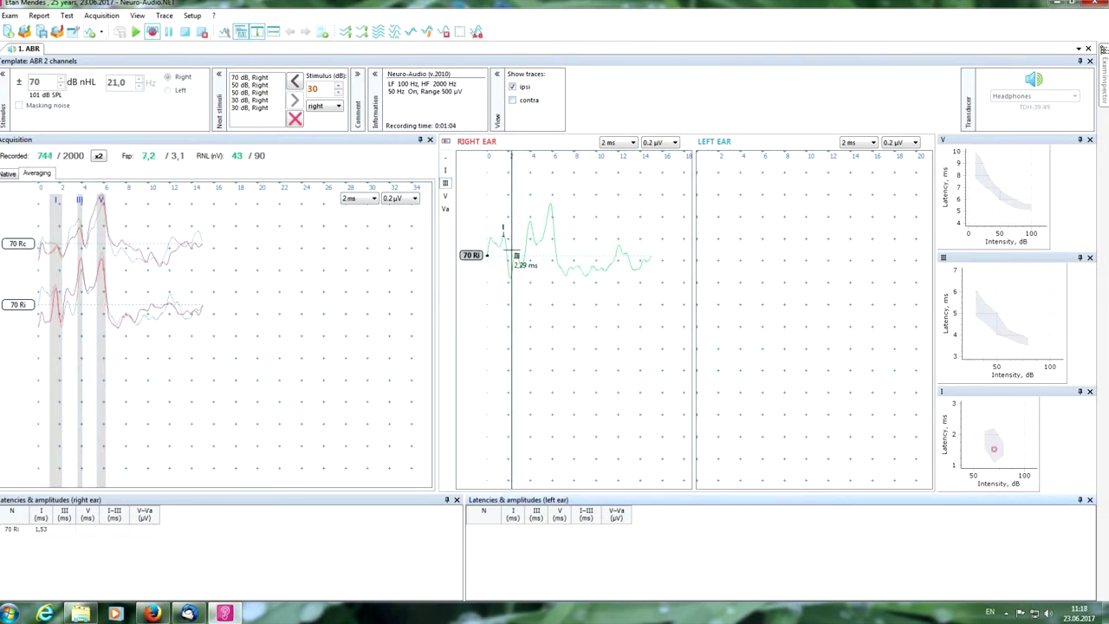
pyautogui.click(529, 219)
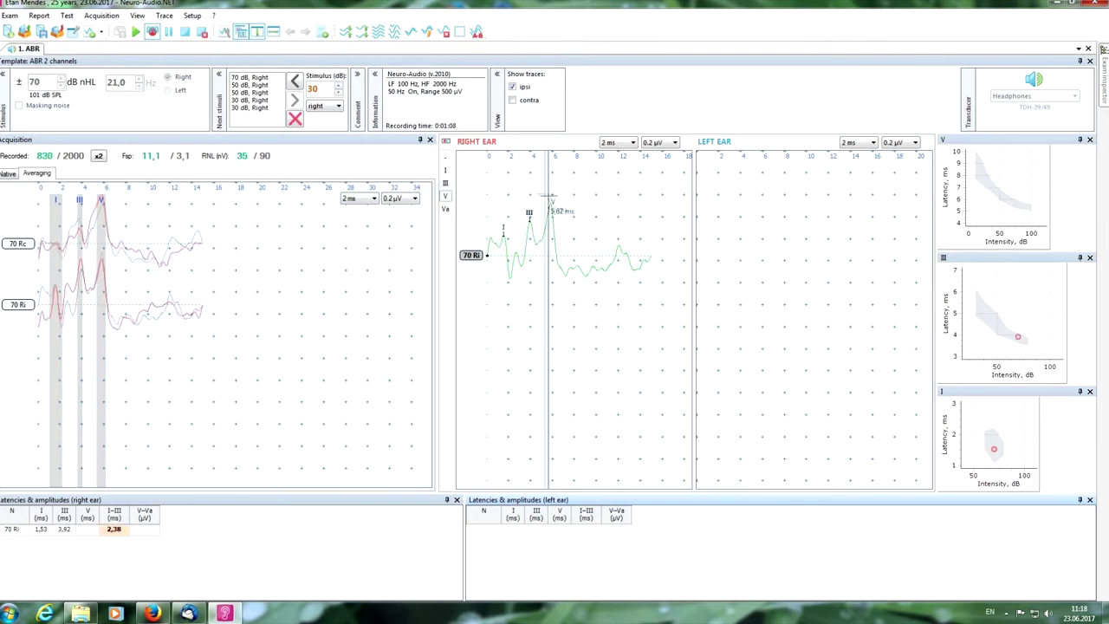
pyautogui.click(551, 199)
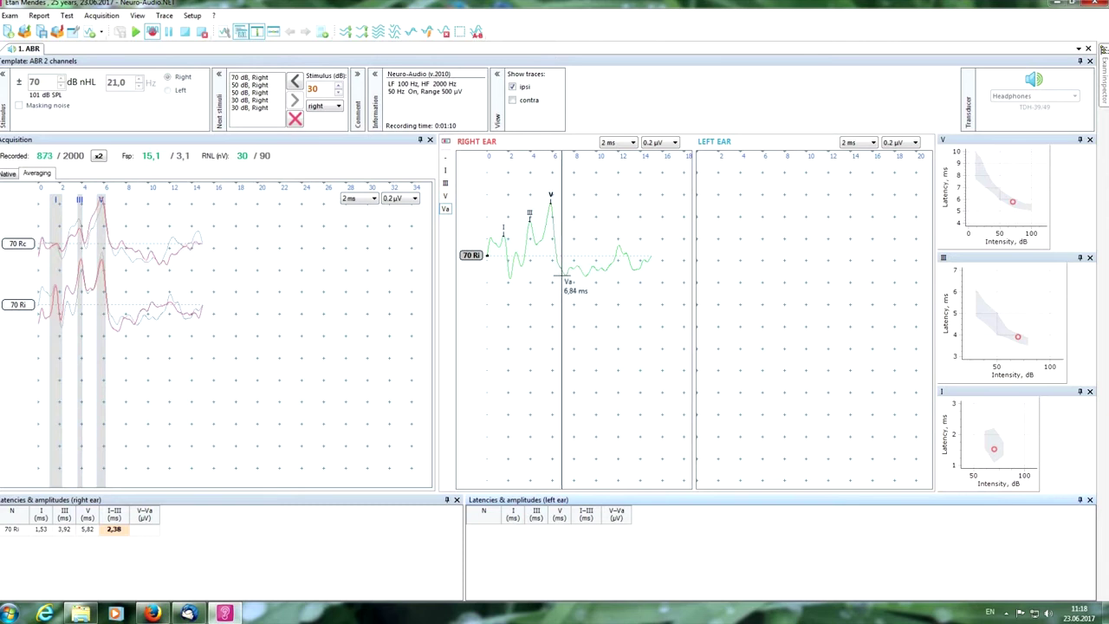
pyautogui.click(566, 279)
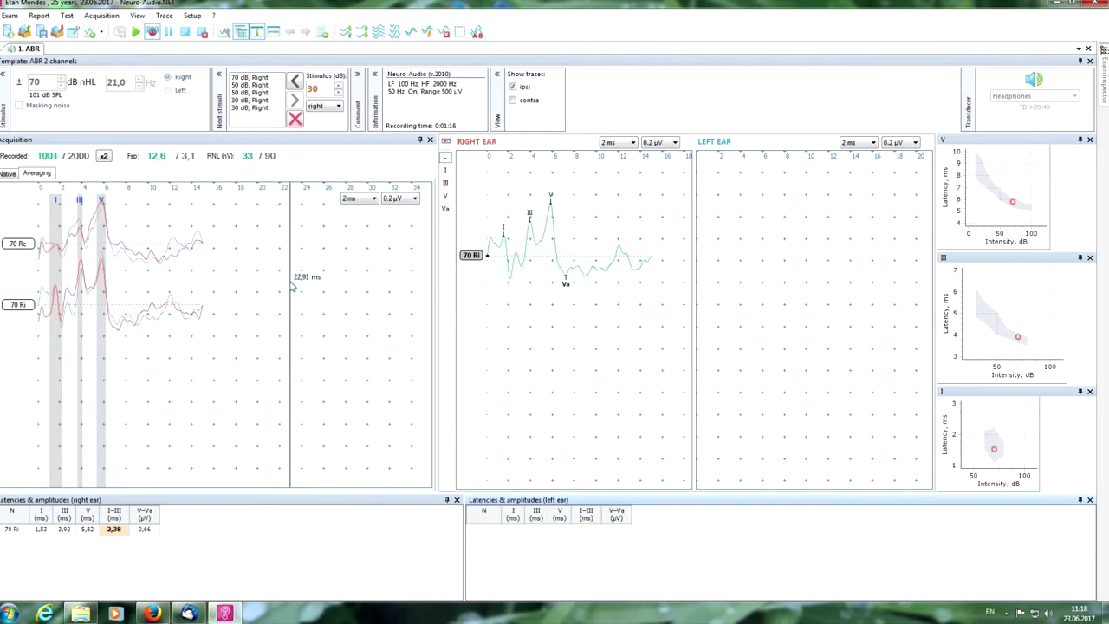
# Step: Save the second 70 dB recording as 70 Ri 2 and mark its waves I, III, V and Va
pyautogui.click(185, 35)
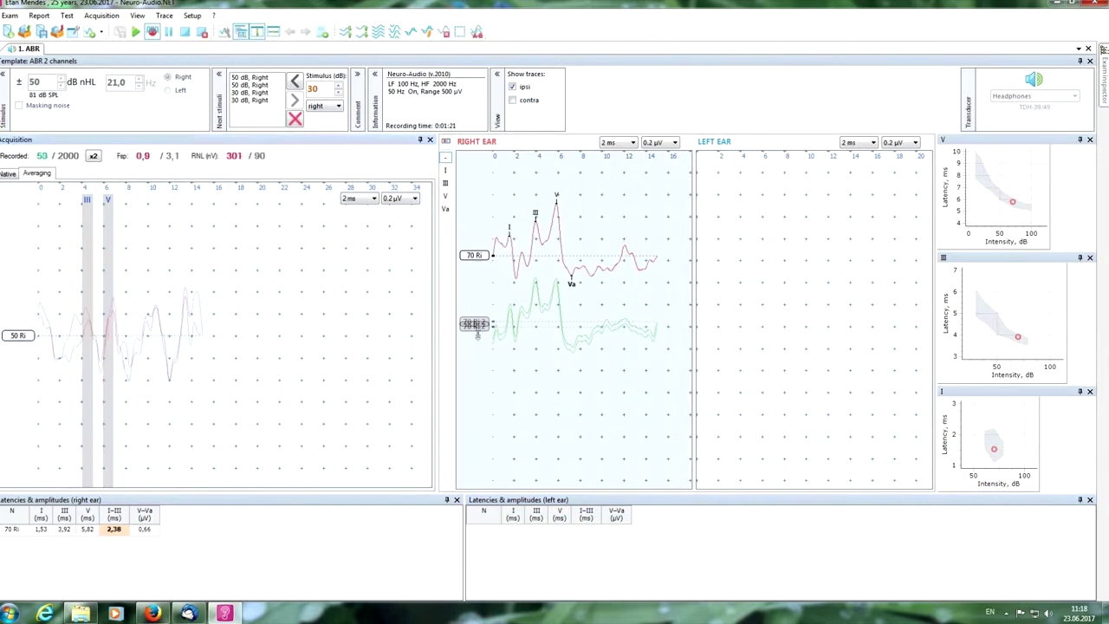
pyautogui.moveTo(475, 322); pyautogui.dragTo(475, 335)
pyautogui.click(445, 170)
pyautogui.click(510, 312)
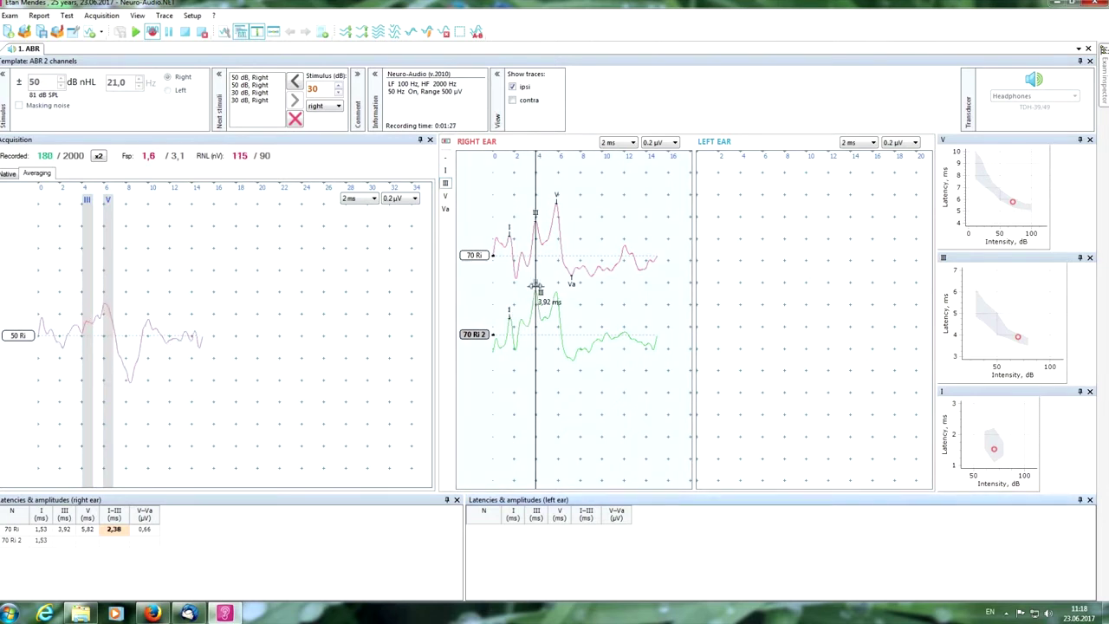
pyautogui.click(534, 292)
pyautogui.click(557, 295)
pyautogui.click(573, 381)
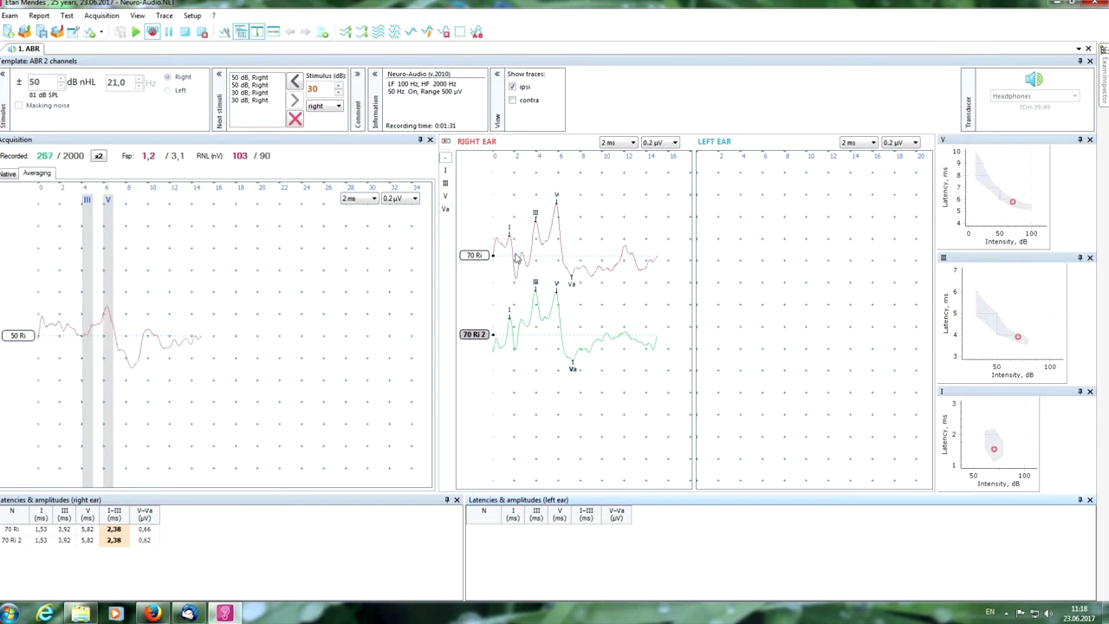
# Step: Superimpose the two 70 dB traces and drag 70 Ri 2 apart from 70 Ri
pyautogui.click(427, 32)
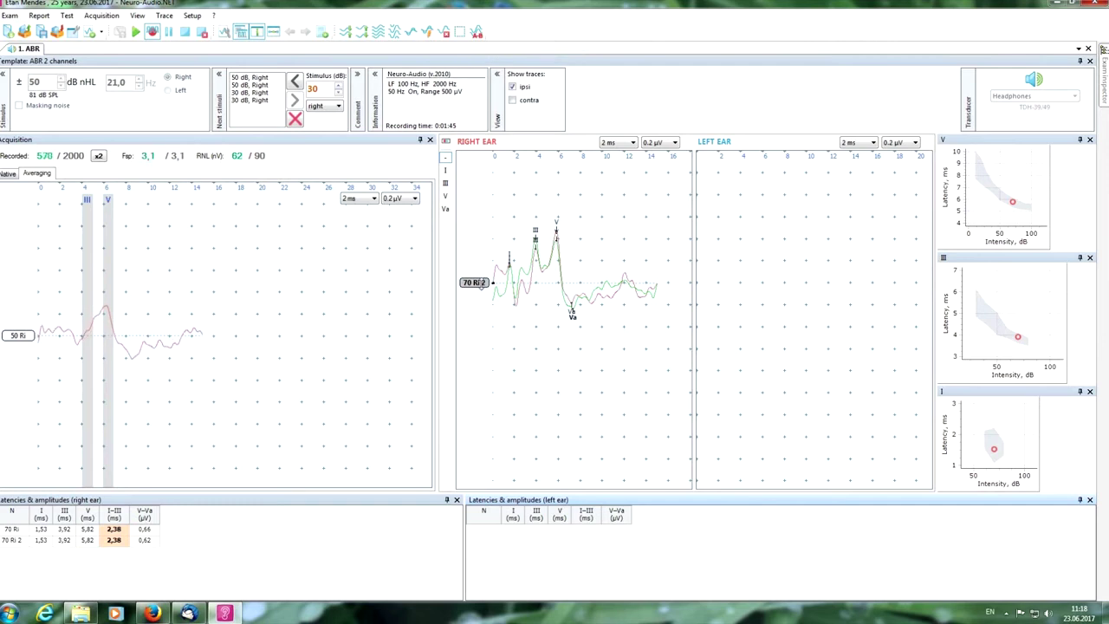
pyautogui.moveTo(483, 304)
pyautogui.mouseDown()
pyautogui.moveTo(483, 272)
pyautogui.moveTo(486, 340)
pyautogui.mouseUp()
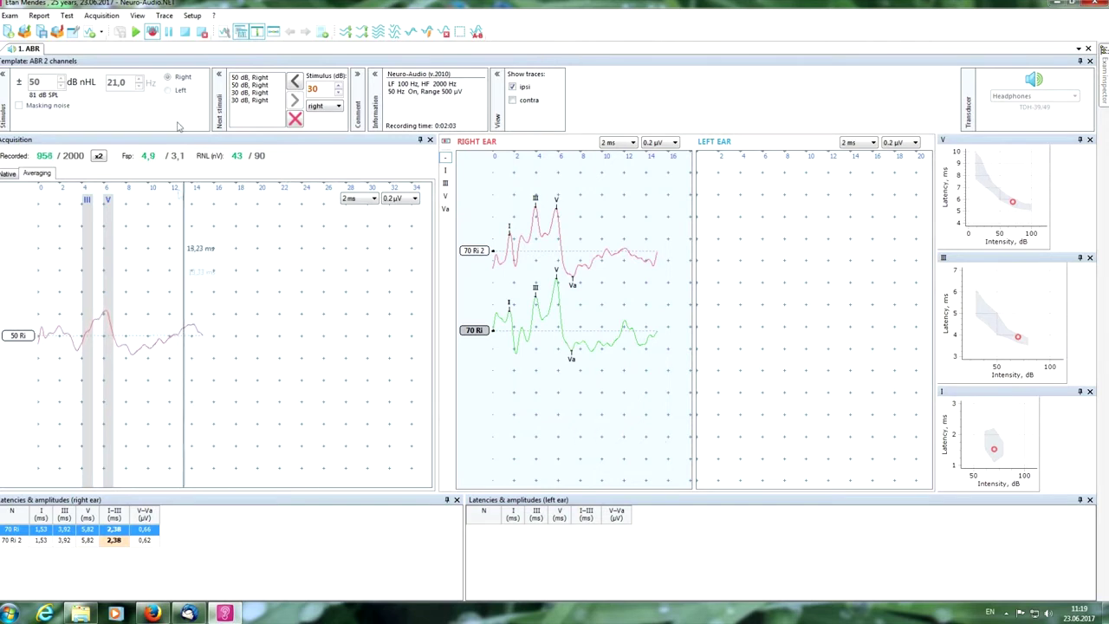
# Step: Save the 50 dB recording as 50 Ri and mark wave V at 6.14 ms and the Va trough (V–Va 0.33 µV)
pyautogui.click(185, 35)
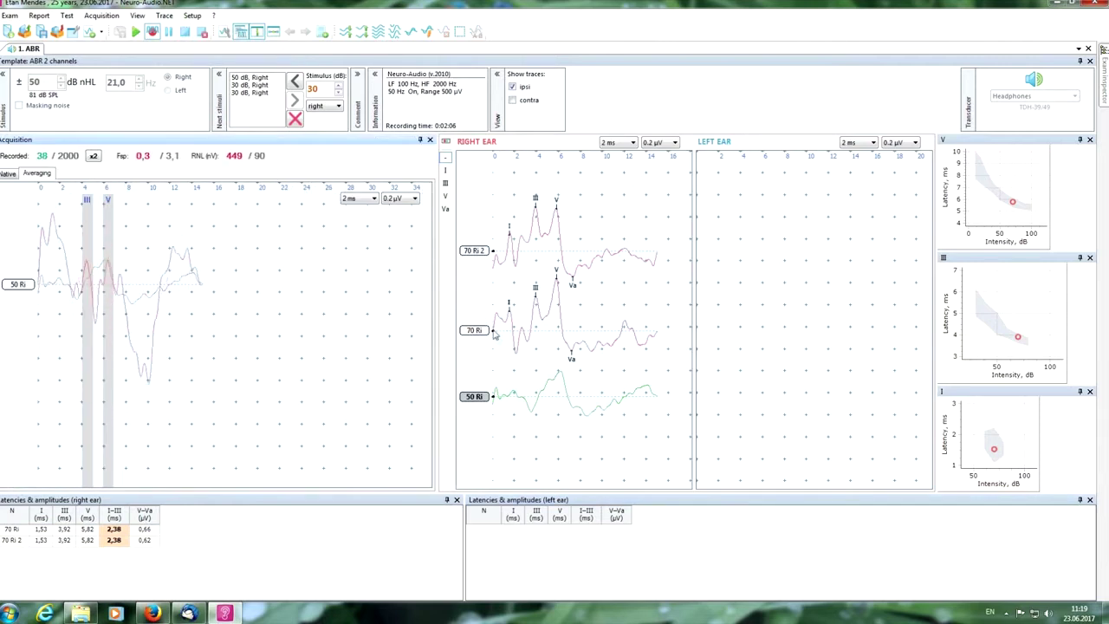
pyautogui.click(445, 198)
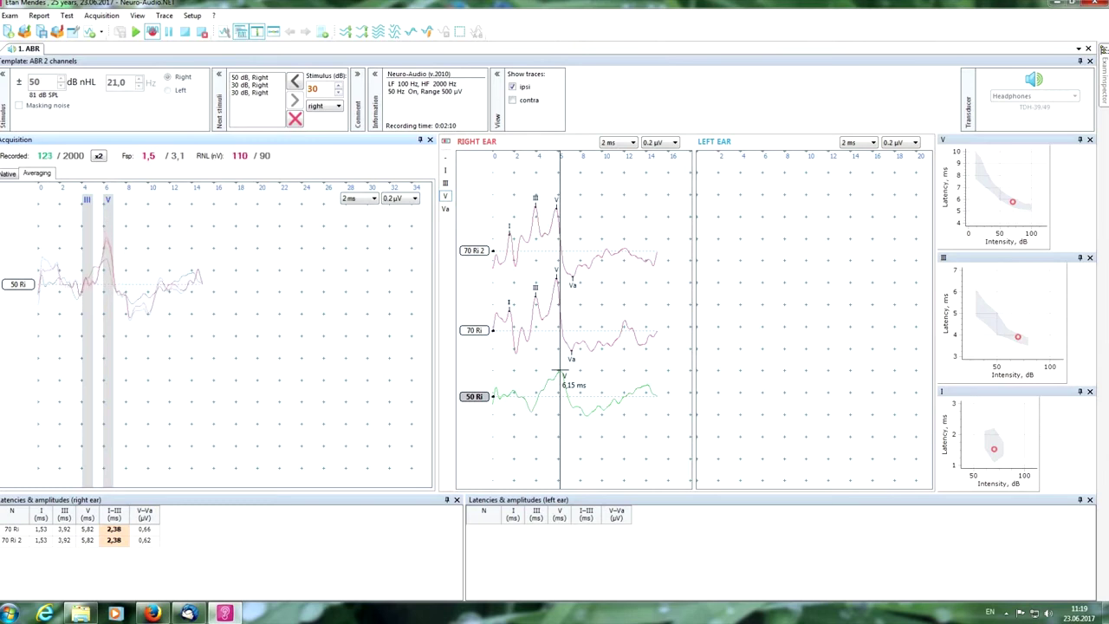
pyautogui.click(560, 373)
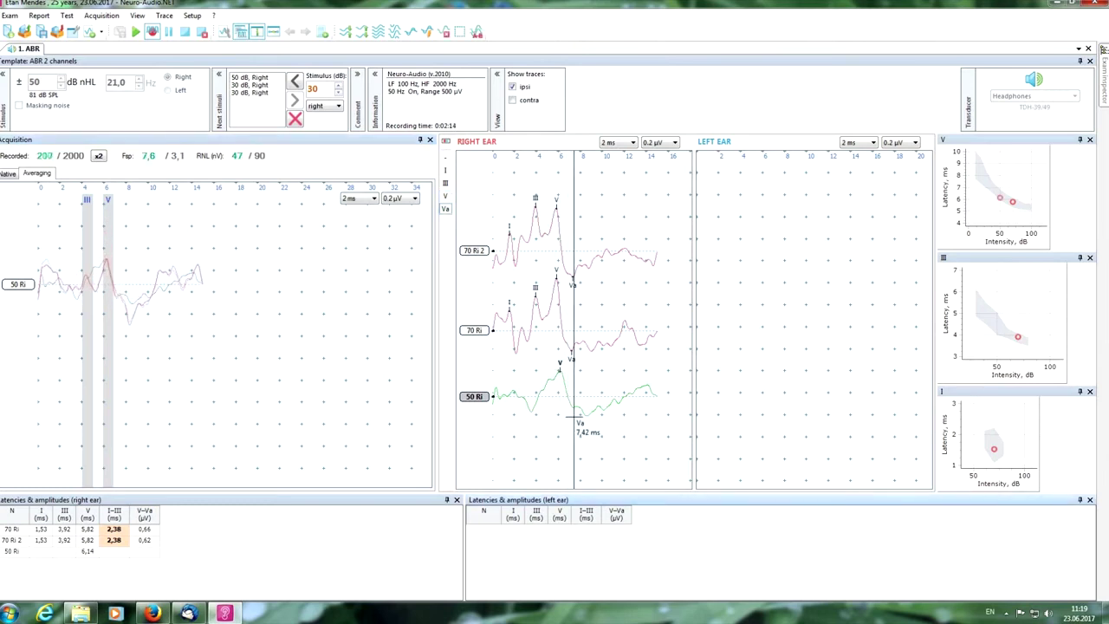
pyautogui.click(573, 416)
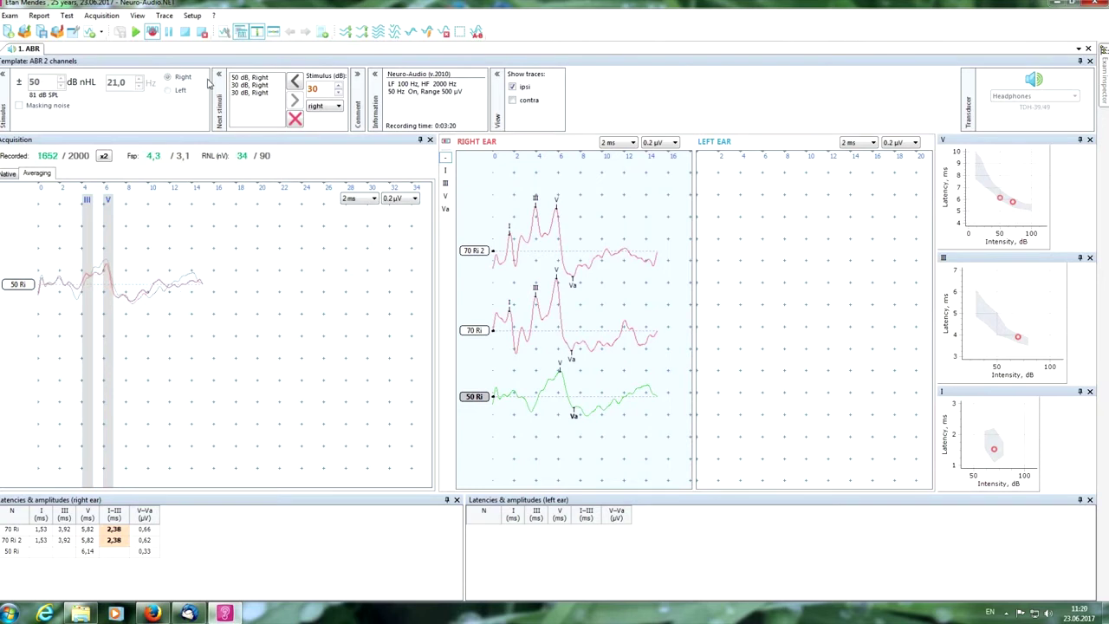
# Step: Save the second 50 dB recording as 50 Ri 2, mark V at 6.24 ms and Va, and superimpose same-intensity traces
pyautogui.click(183, 38)
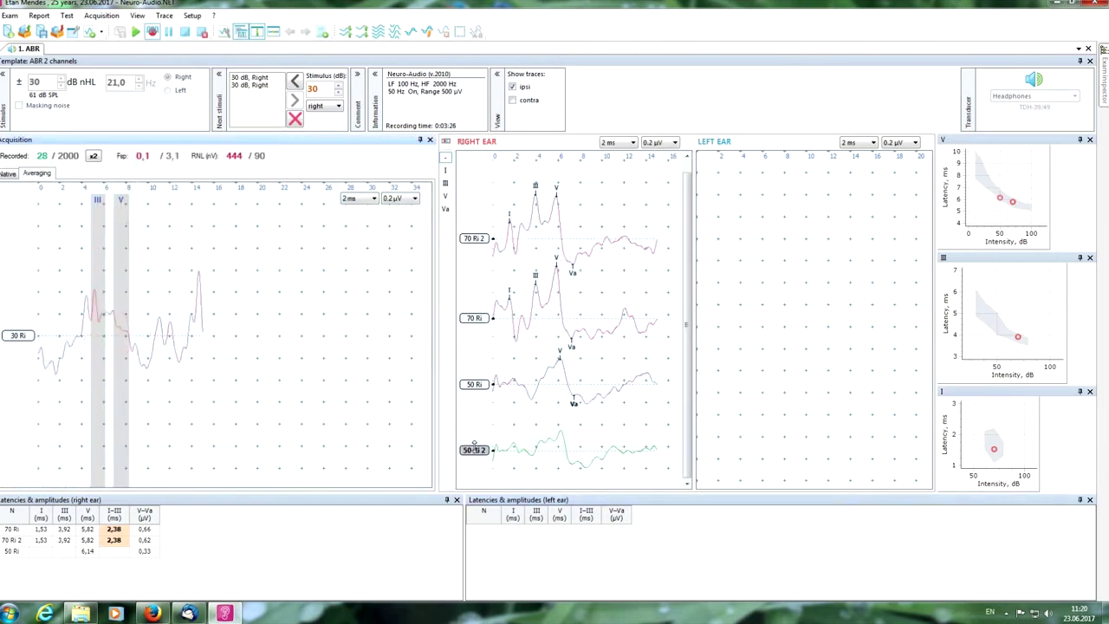
pyautogui.moveTo(475, 449); pyautogui.dragTo(486, 426)
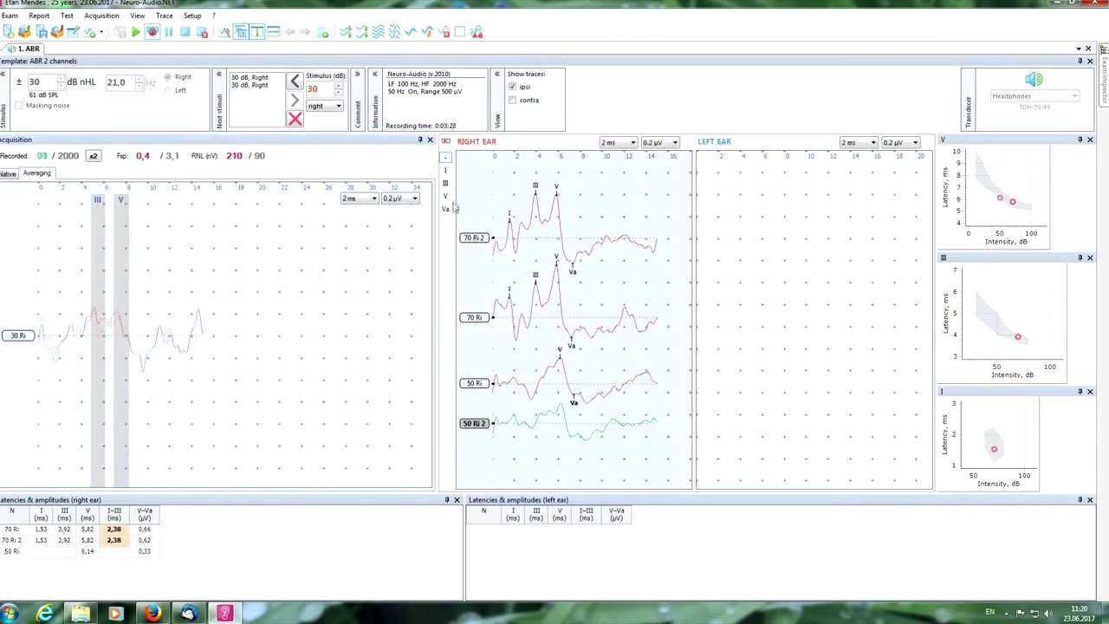
pyautogui.click(445, 195)
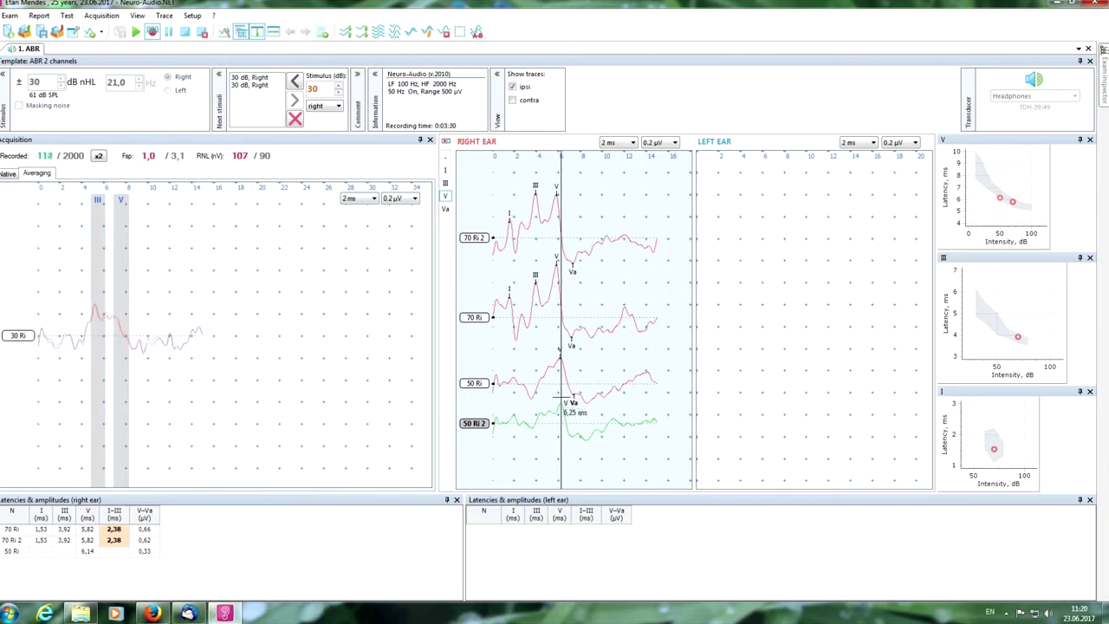
pyautogui.click(561, 395)
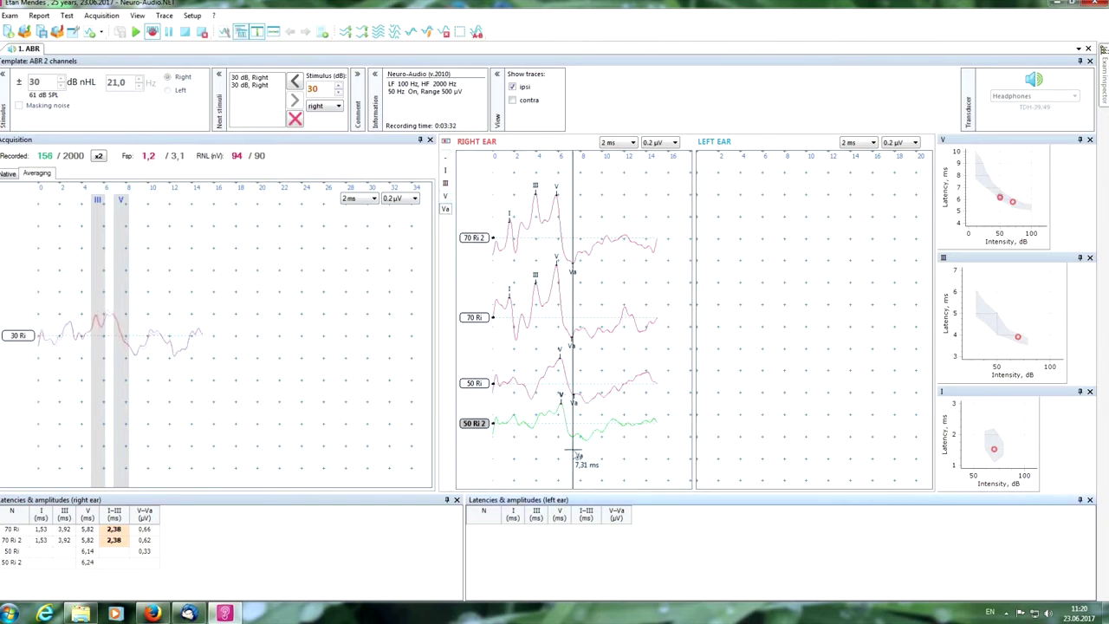
pyautogui.click(574, 446)
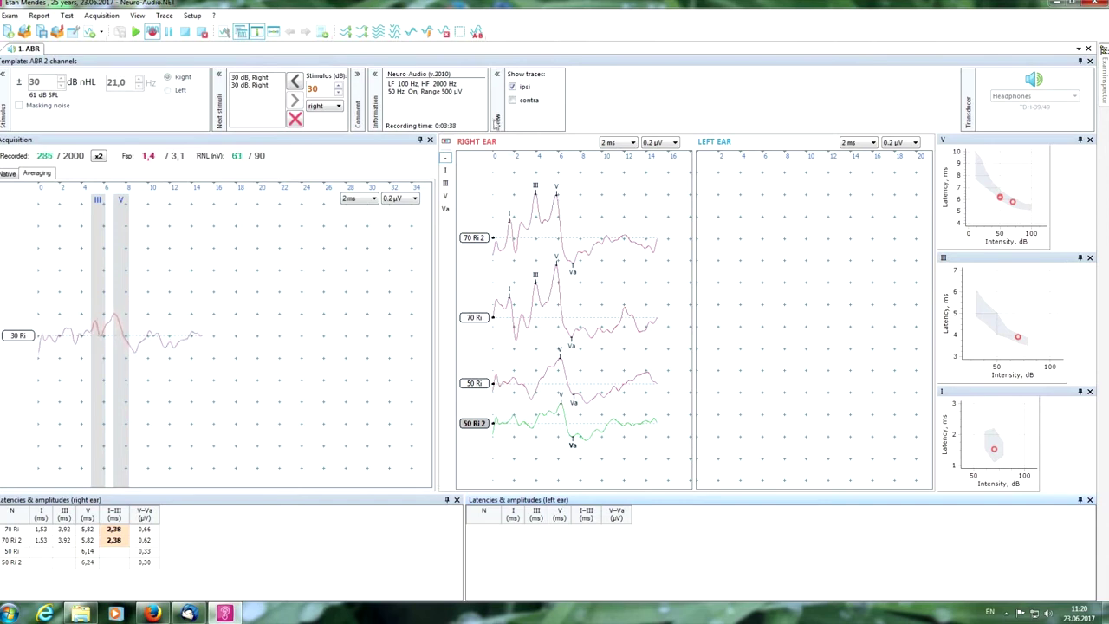
pyautogui.click(427, 32)
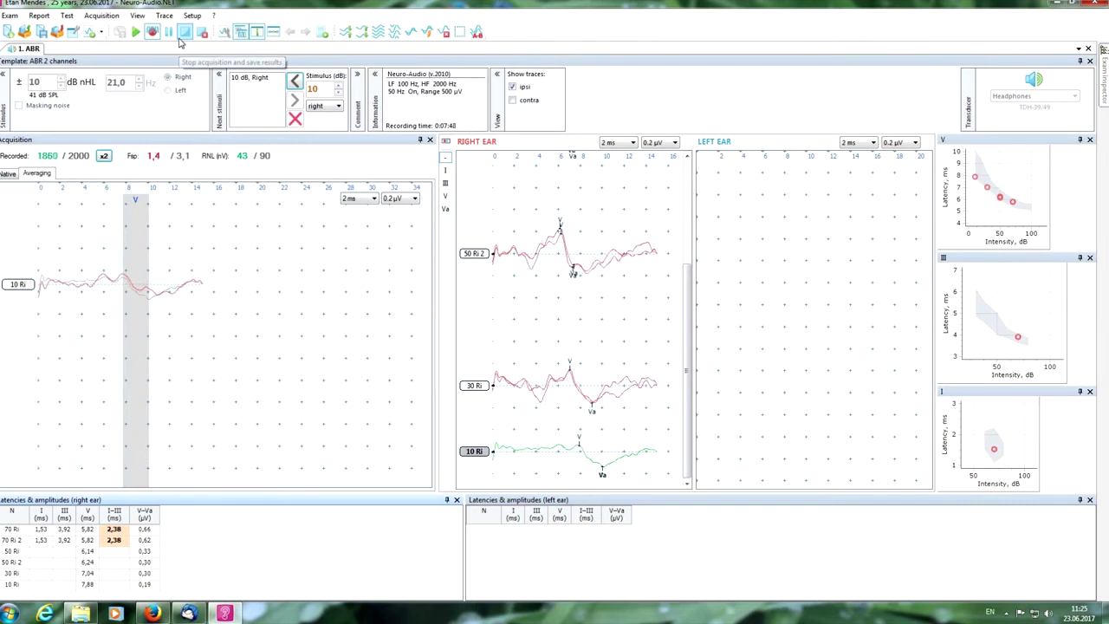
# Step: Raise the 10 dB recording's sweep target from 2000 to 4000 using the x2 button
pyautogui.click(104, 157)
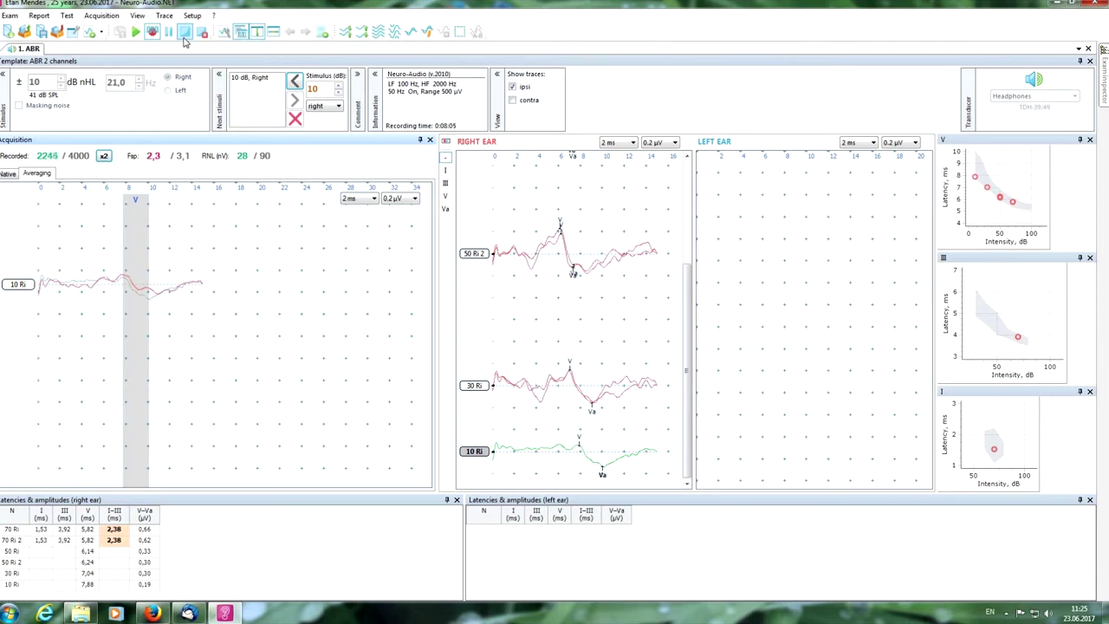
# Step: Save the second 10 dB trace as 10 Ri 2, nudge it up, and mark V at 8.04 ms and Va (V–Va 0.13 µV)
pyautogui.click(184, 36)
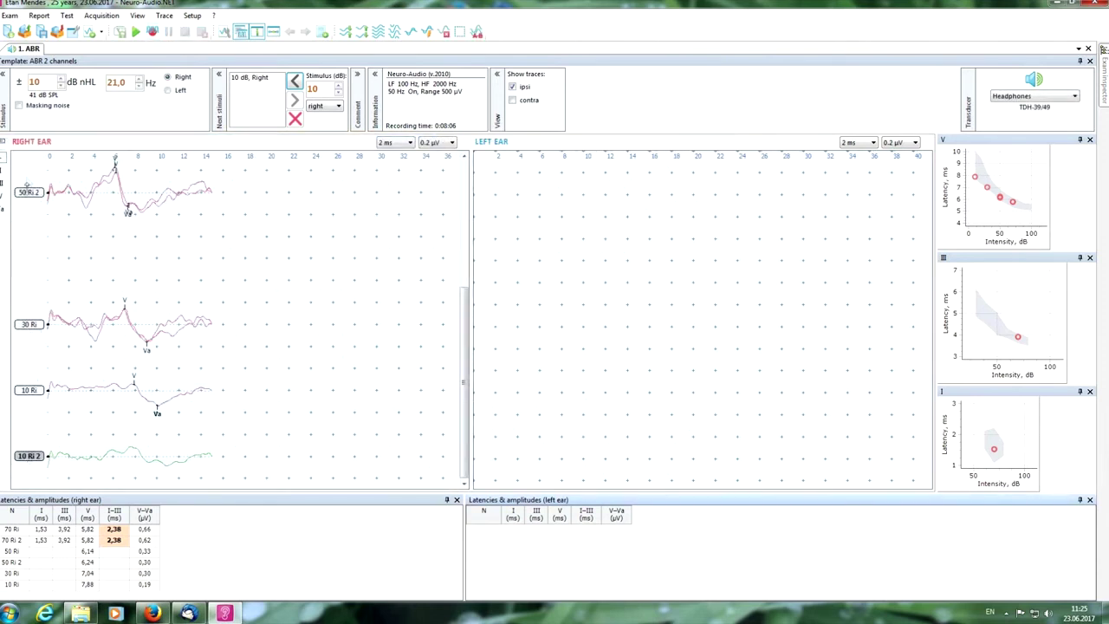
pyautogui.moveTo(40, 452); pyautogui.dragTo(39, 440)
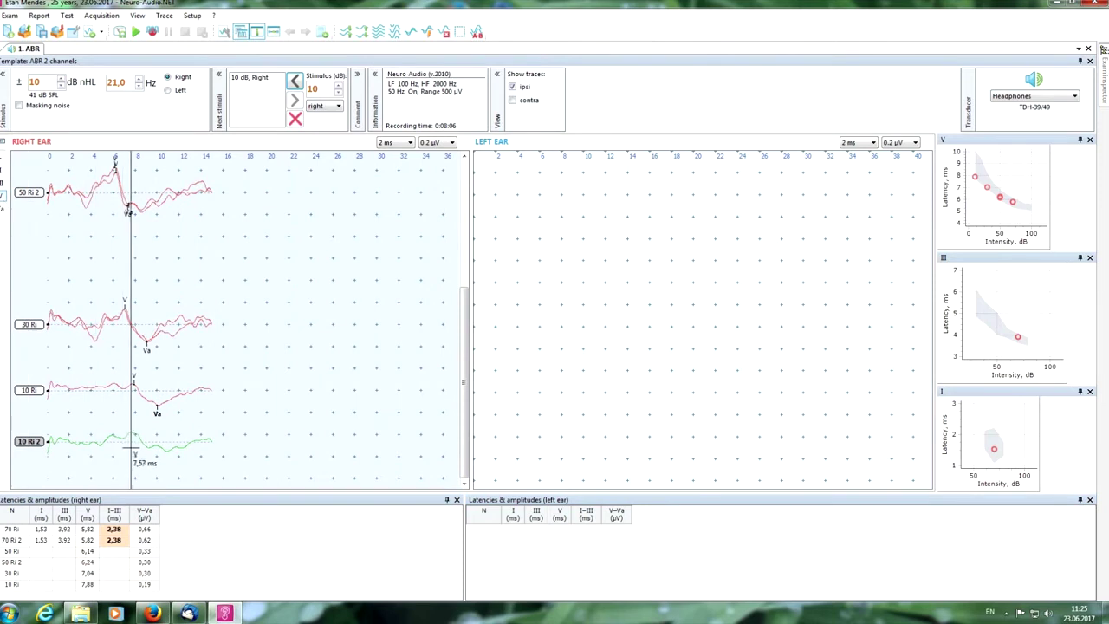
pyautogui.click(136, 442)
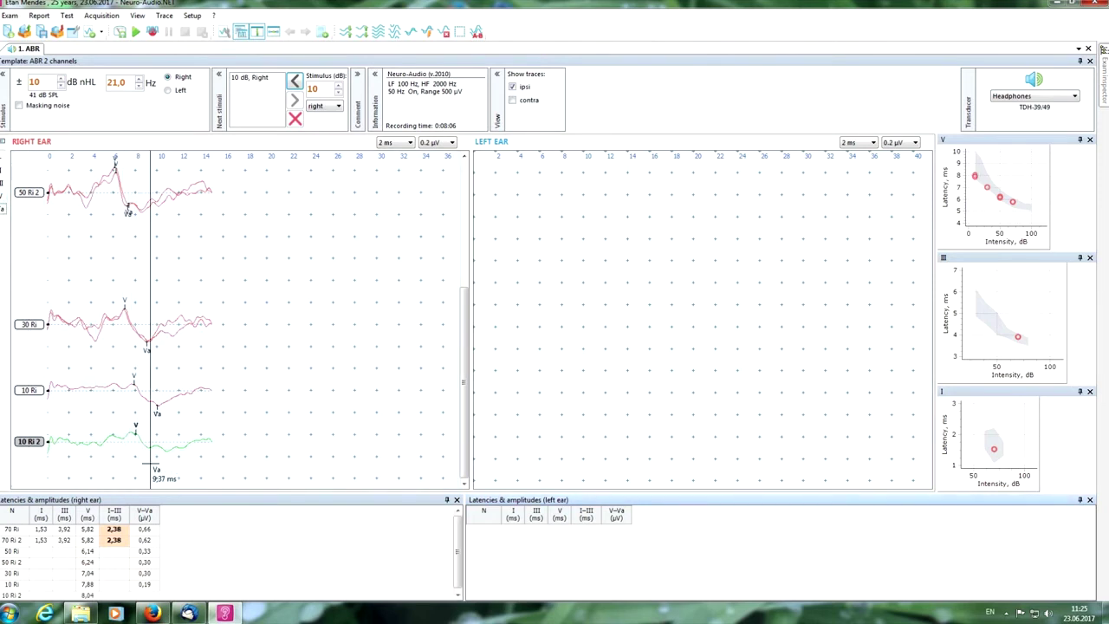
pyautogui.click(150, 449)
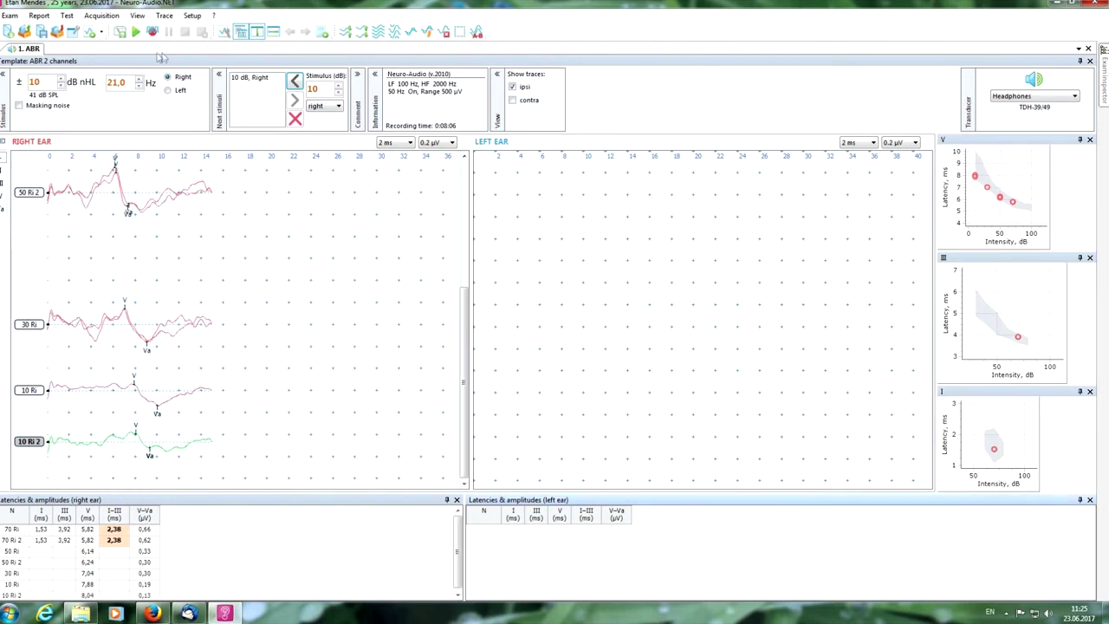
# Step: Set the test template's stimulus waveform to Chirp in the Hardware settings
pyautogui.click(223, 33)
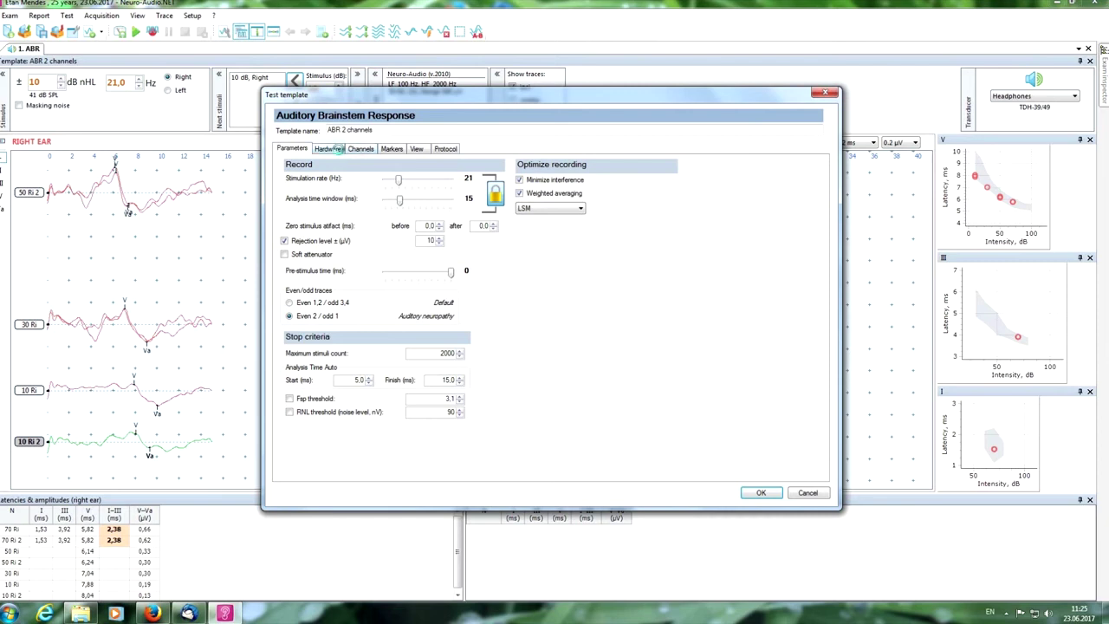
pyautogui.click(334, 149)
pyautogui.click(593, 402)
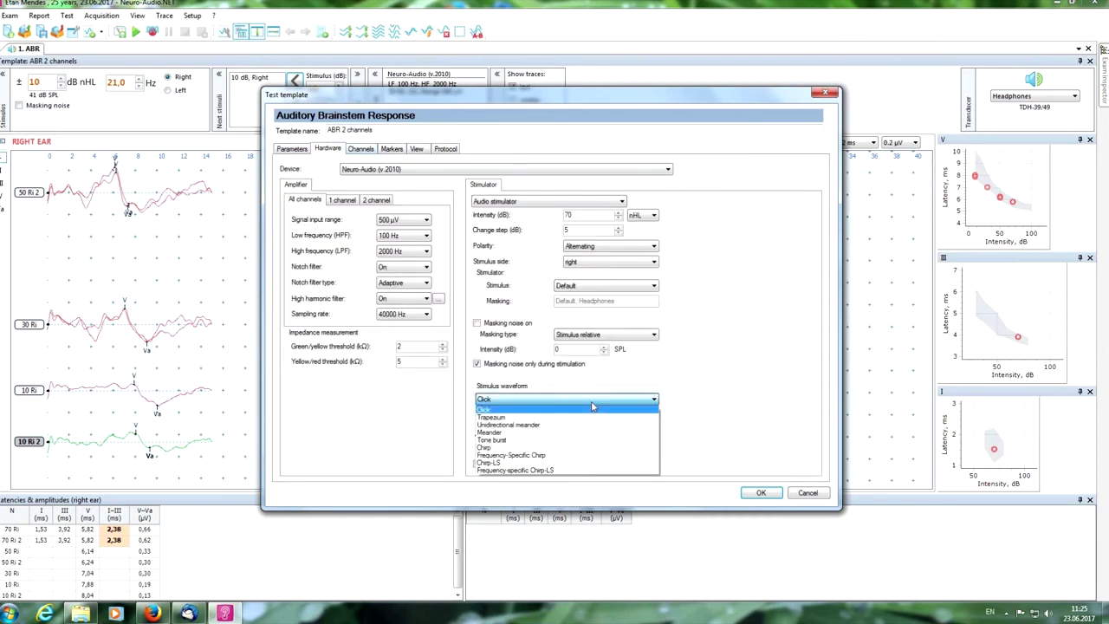
pyautogui.click(564, 448)
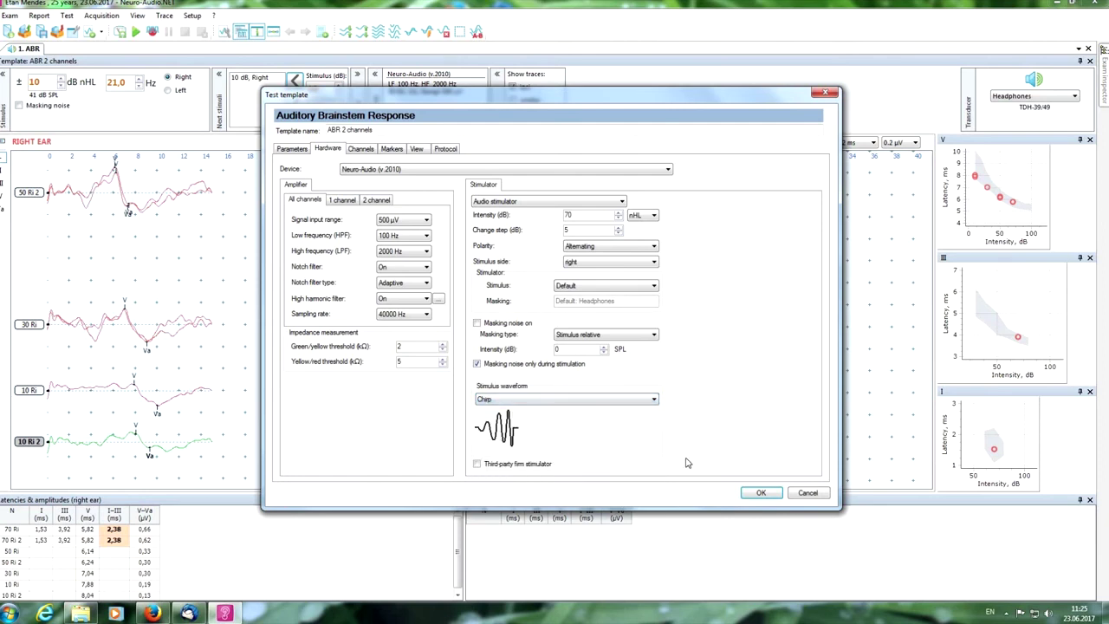
pyautogui.click(762, 494)
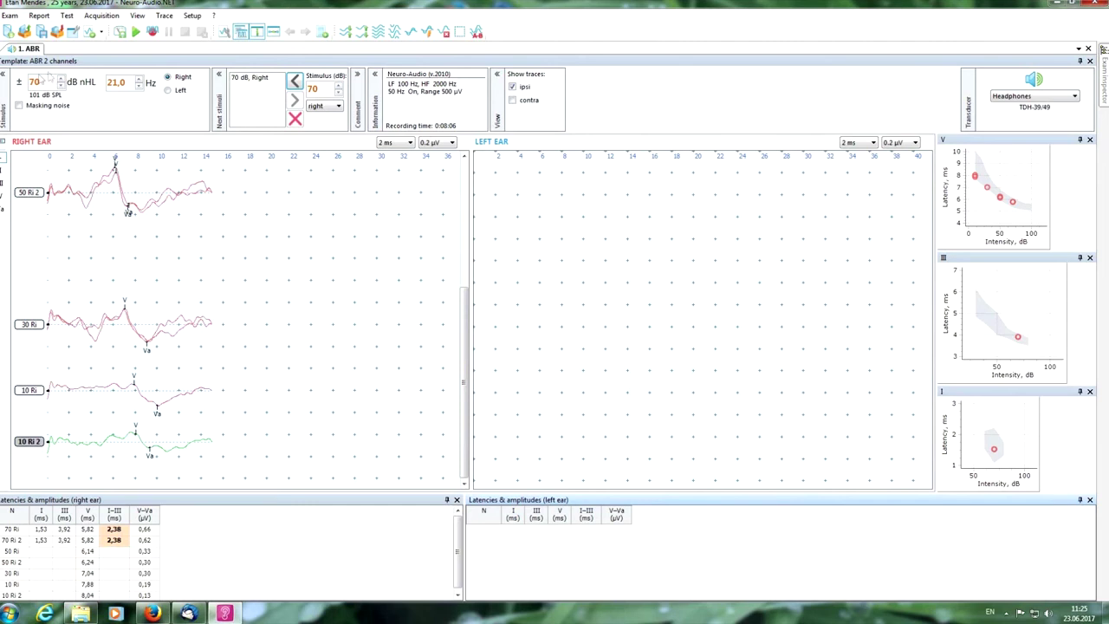
# Step: Change the stimulus intensity from 70 to 10 dB nHL
pyautogui.click(37, 82)
pyautogui.doubleClick(37, 82)
pyautogui.write('10')
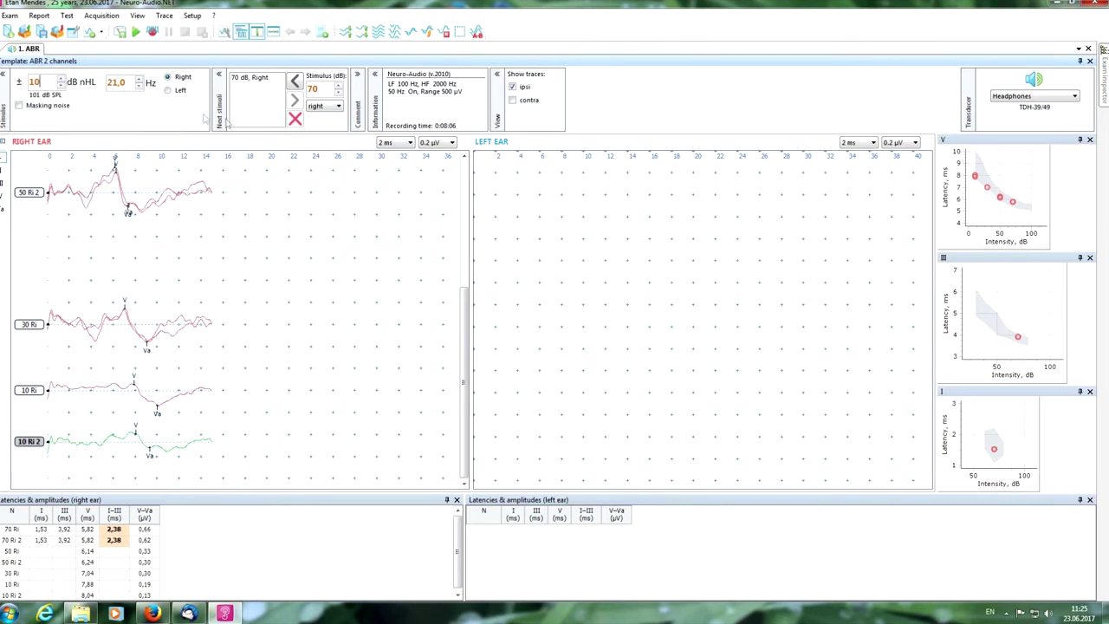
pyautogui.press('Return')
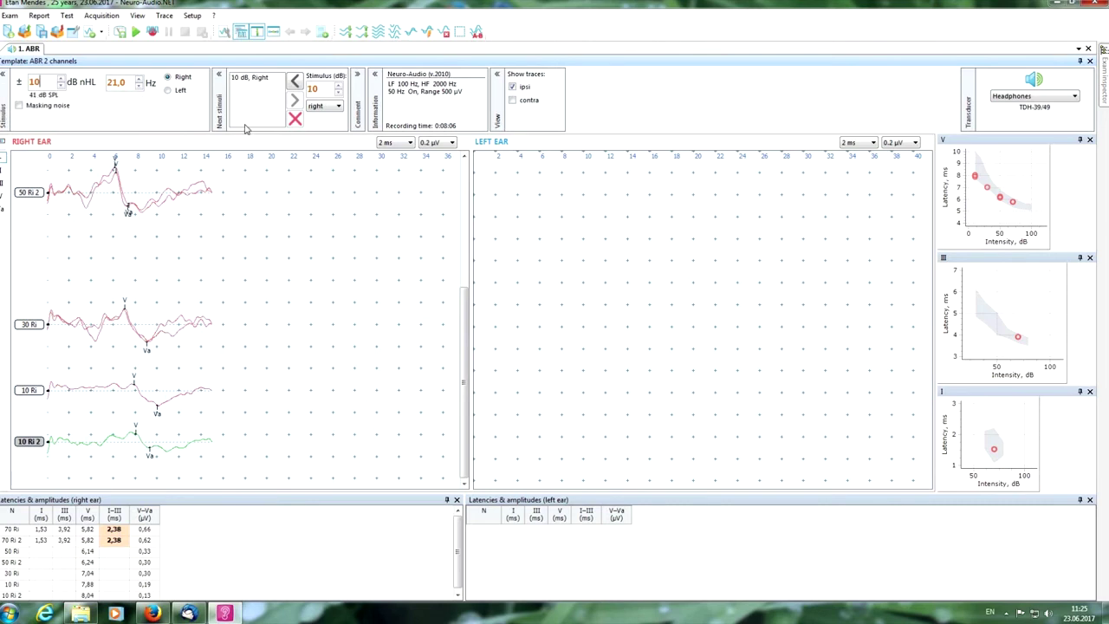
# Step: Start a repetitive-stimulation acquisition of the 10 dB right-ear chirp response
pyautogui.click(153, 33)
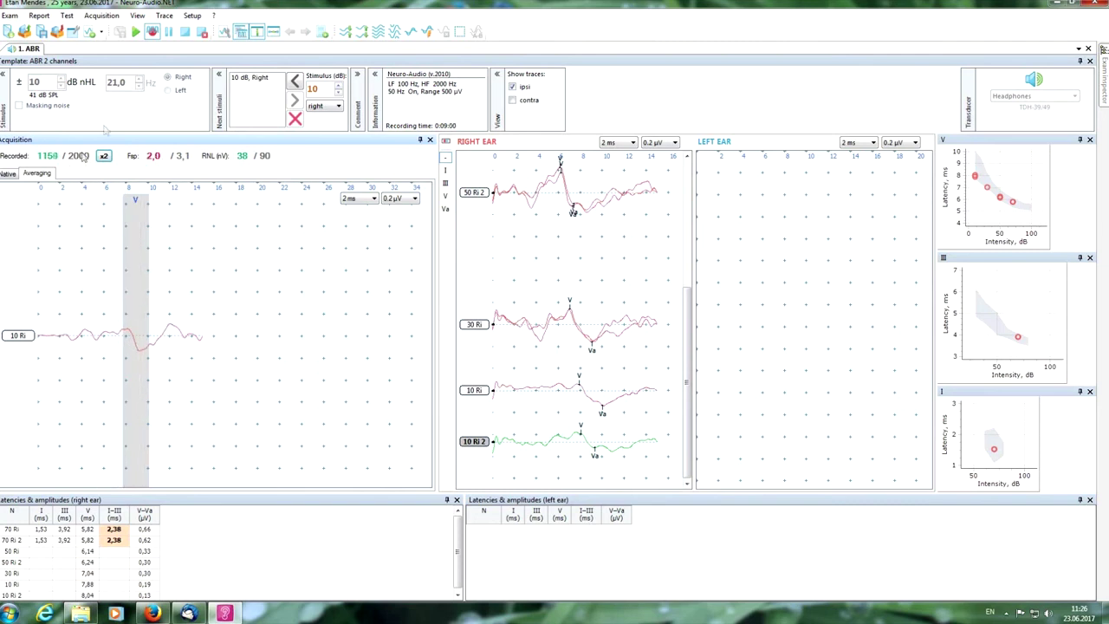
# Step: Save the running 10 dB chirp recording as 10 Ri 3, then record and save another as 10 Ri 4
pyautogui.click(184, 35)
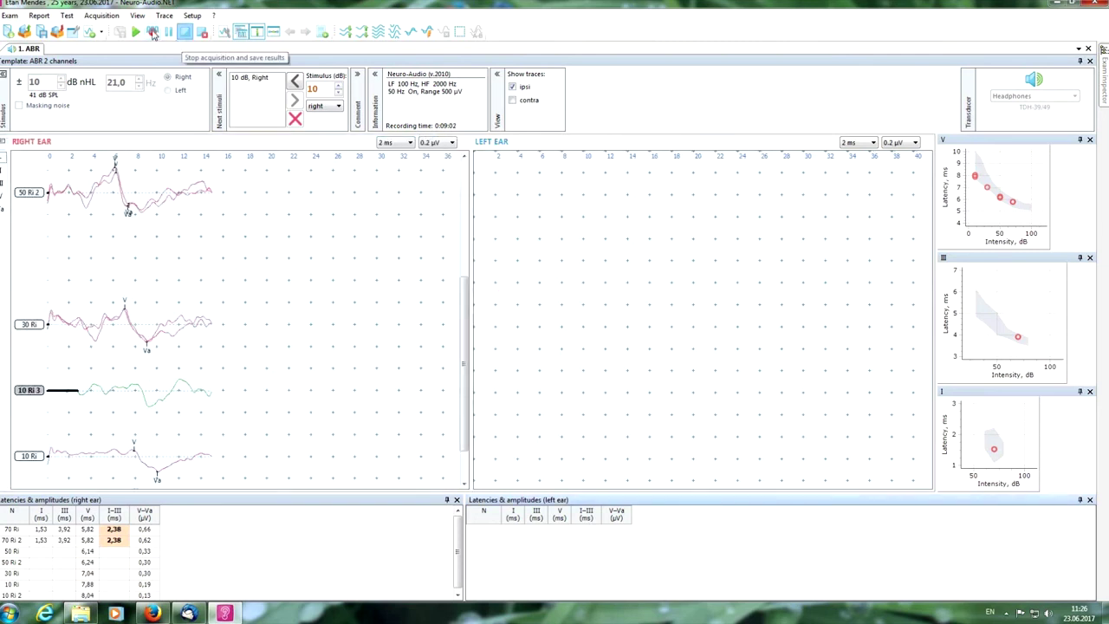
pyautogui.click(152, 32)
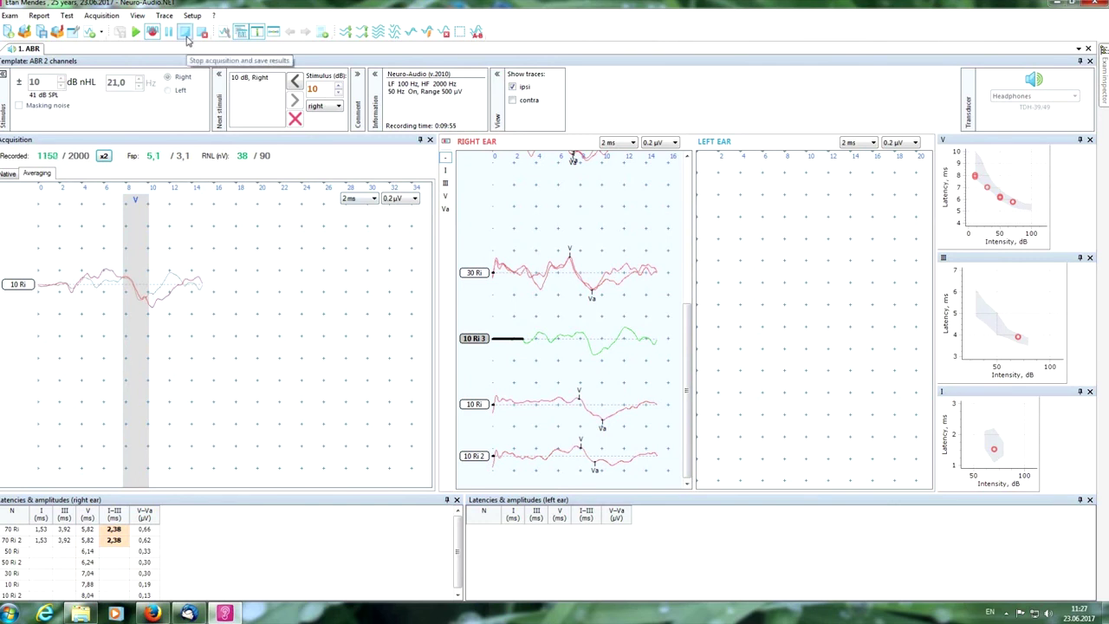
pyautogui.click(186, 35)
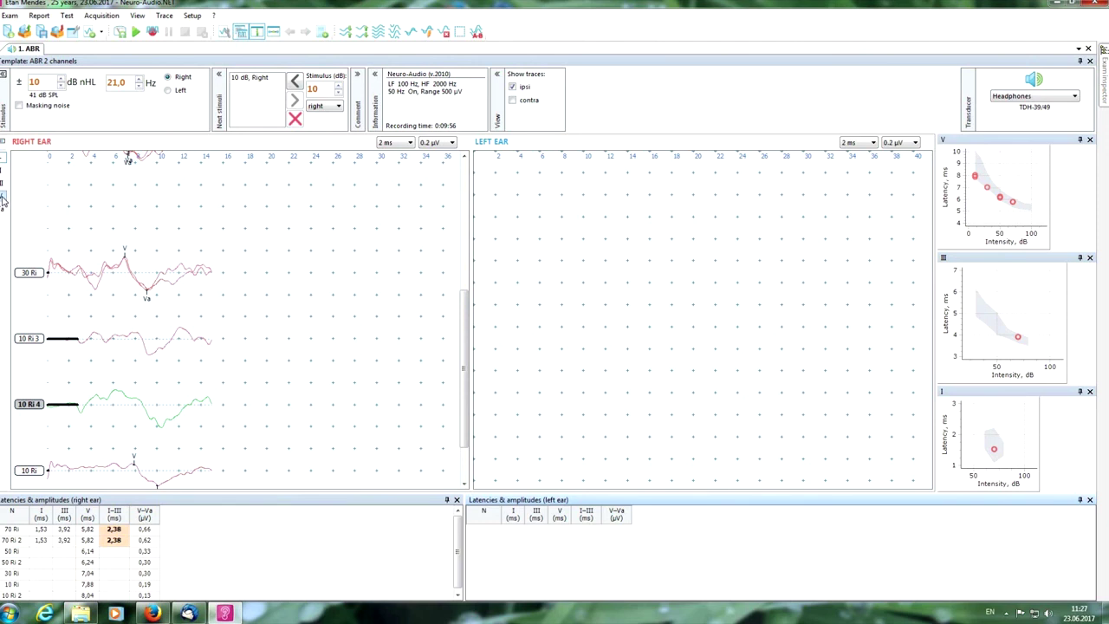
# Step: Superimpose the 10 dB chirp traces and mark Va on 10 Ri 3 (V 8.26 ms, V–Va 0.20 µV)
pyautogui.click(430, 32)
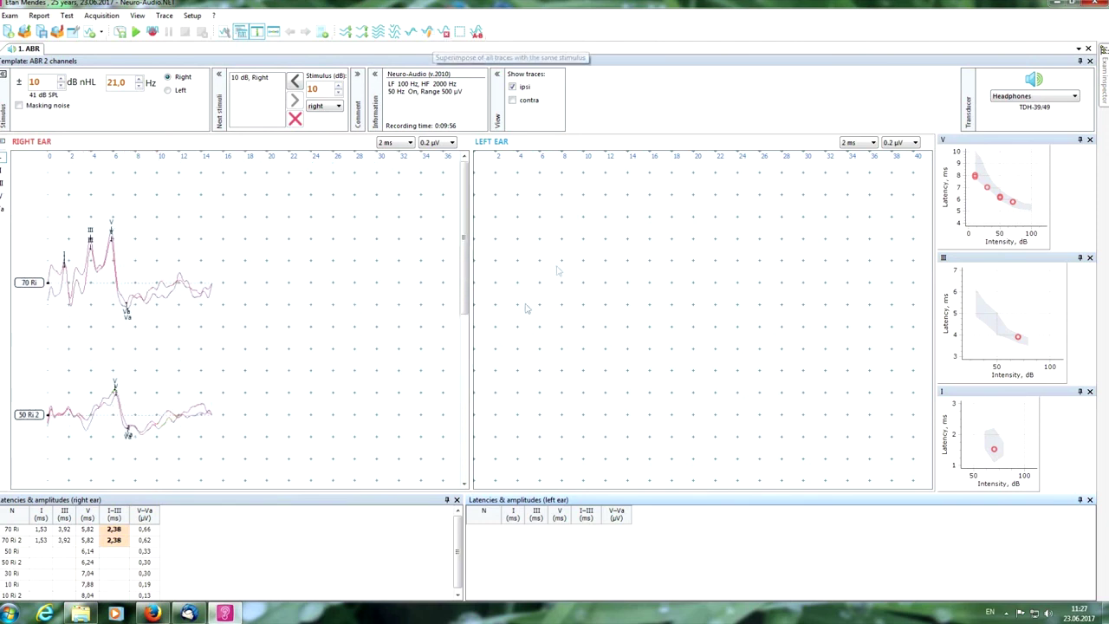
pyautogui.moveTo(469, 191); pyautogui.dragTo(464, 371)
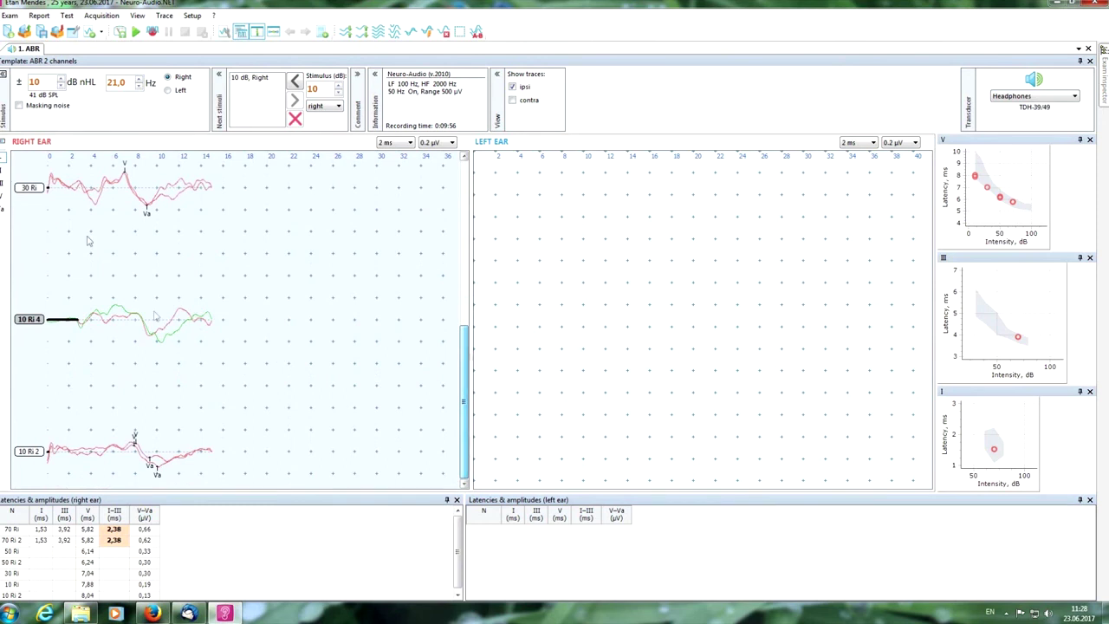
pyautogui.moveTo(29, 318); pyautogui.dragTo(28, 300)
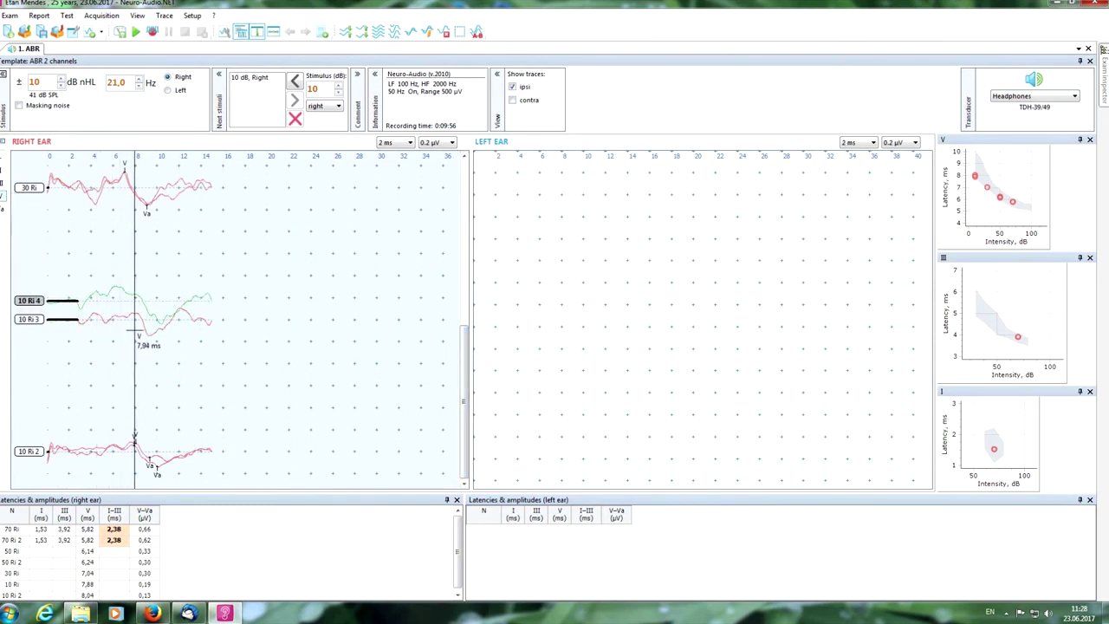
pyautogui.click(143, 338)
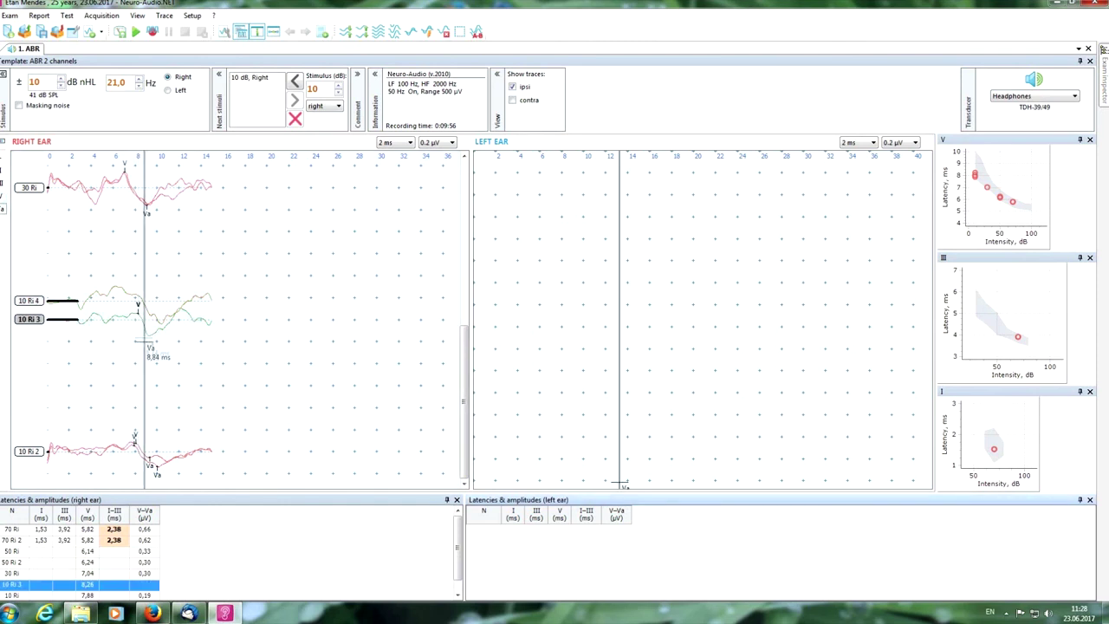
pyautogui.click(149, 344)
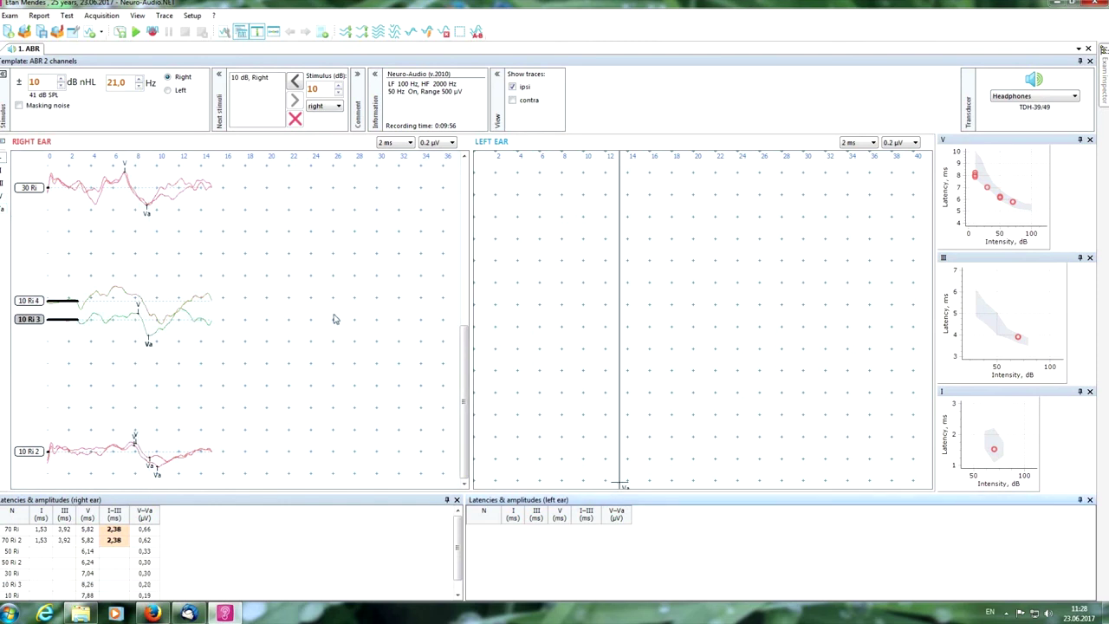
pyautogui.moveTo(32, 300); pyautogui.dragTo(34, 316)
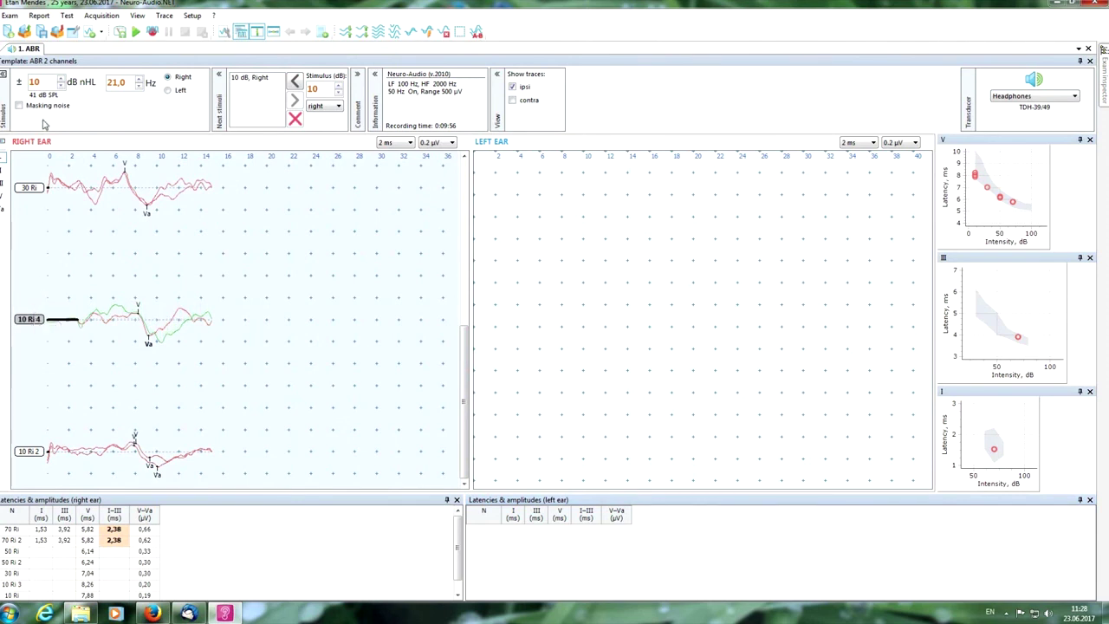